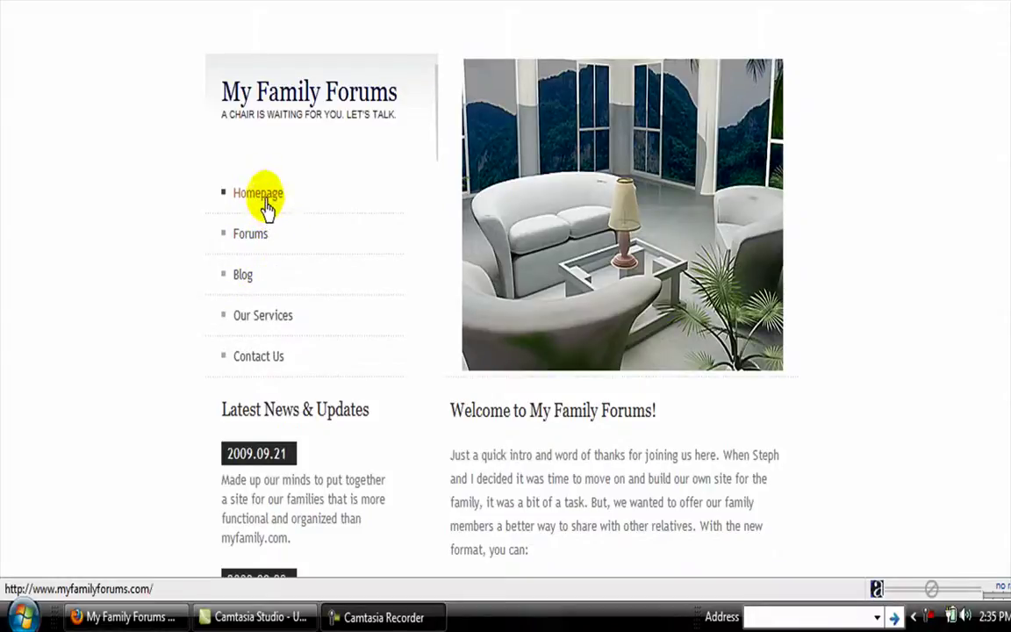
Open the family site's forums and log out of the current account.
{"action": "left_click", "coordinate": [251, 237]}
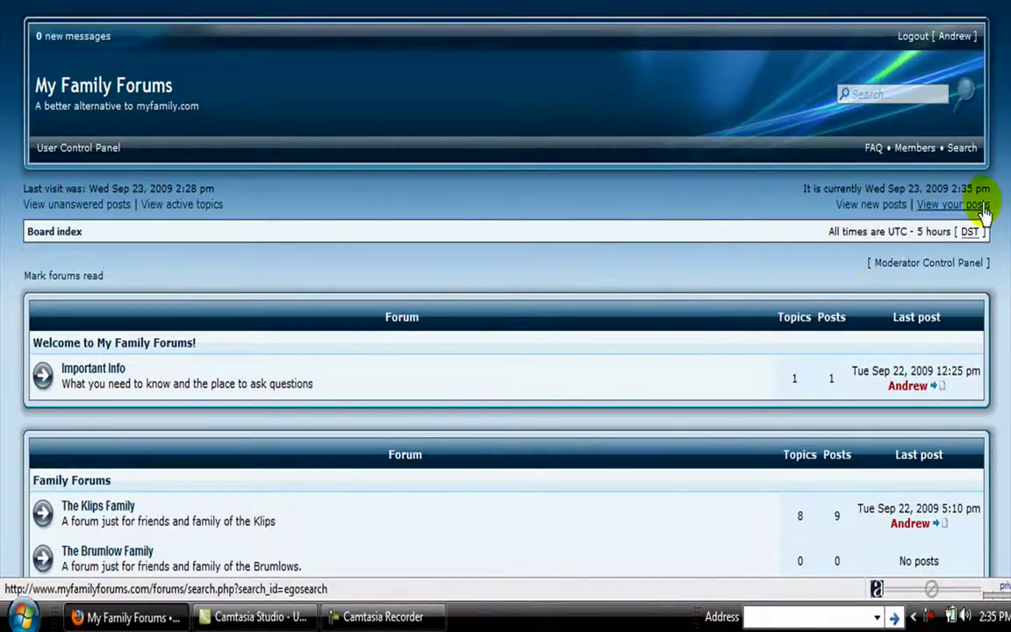
{"action": "left_click", "coordinate": [911, 39]}
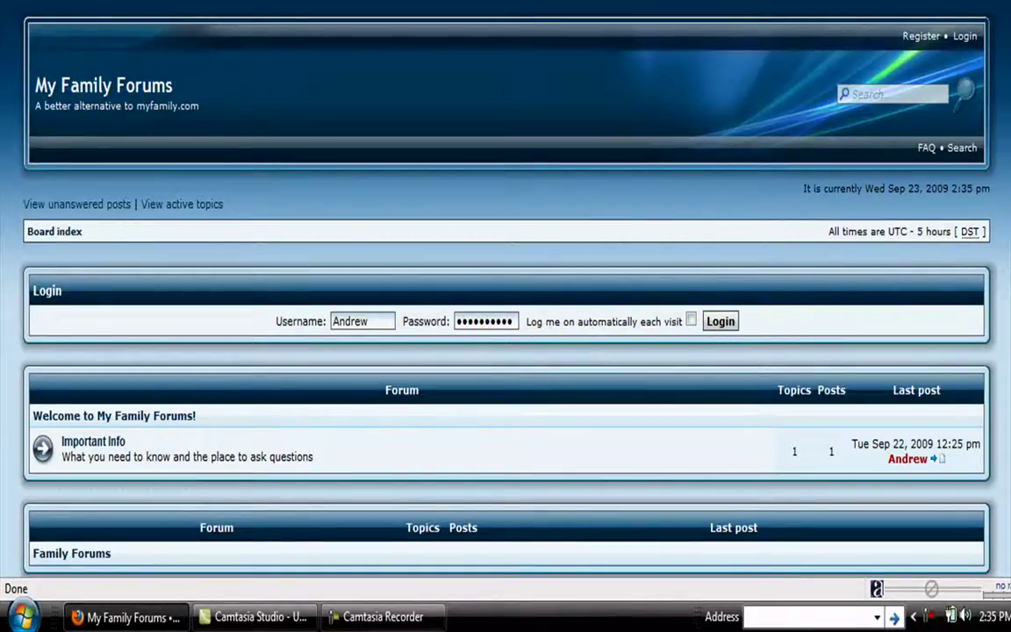
Log back in with the prefilled account credentials and enable automatic login on each visit.
{"action": "scroll", "coordinate": [979, 200], "scroll_direction": "down", "scroll_amount": 2}
{"action": "scroll", "coordinate": [506, 290], "scroll_direction": "down", "scroll_amount": 1}
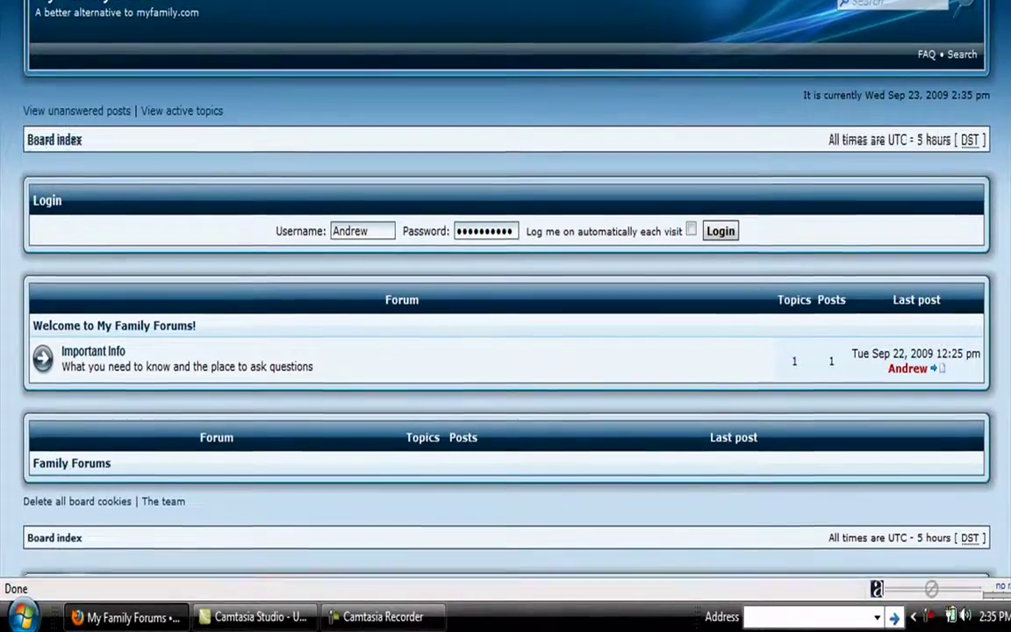
{"action": "scroll", "coordinate": [505, 289], "scroll_direction": "down", "scroll_amount": 4}
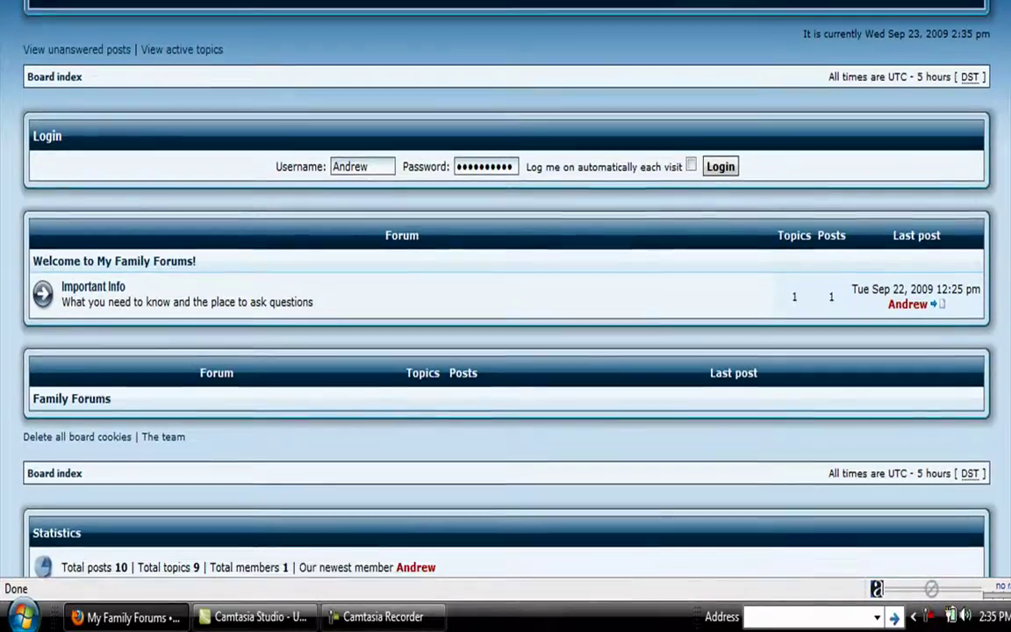
{"action": "scroll", "coordinate": [999, 236], "scroll_direction": "down", "scroll_amount": 1}
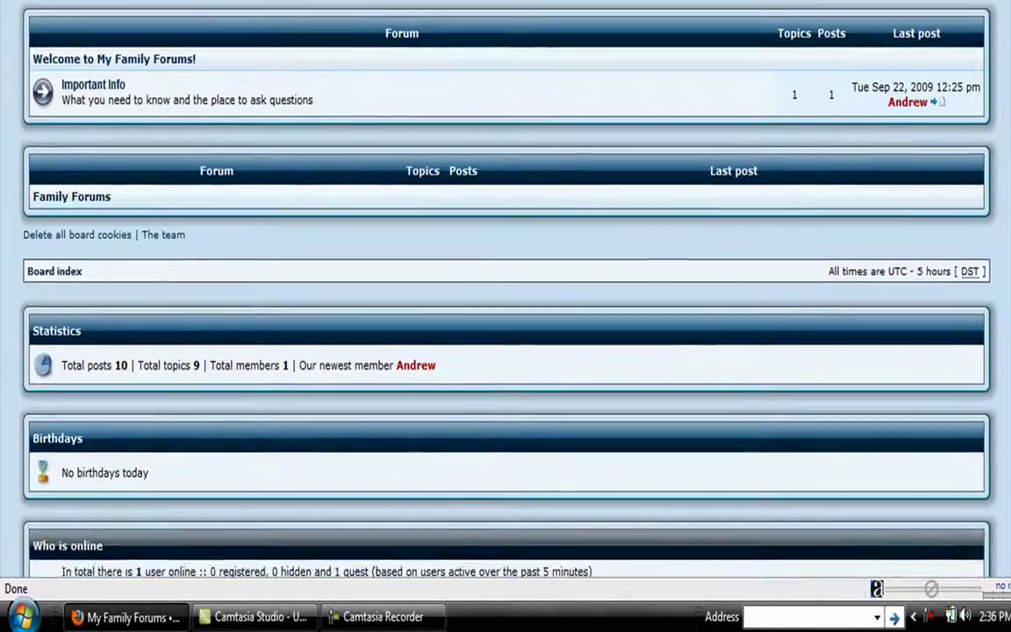
{"action": "scroll", "coordinate": [999, 237], "scroll_direction": "up", "scroll_amount": 6}
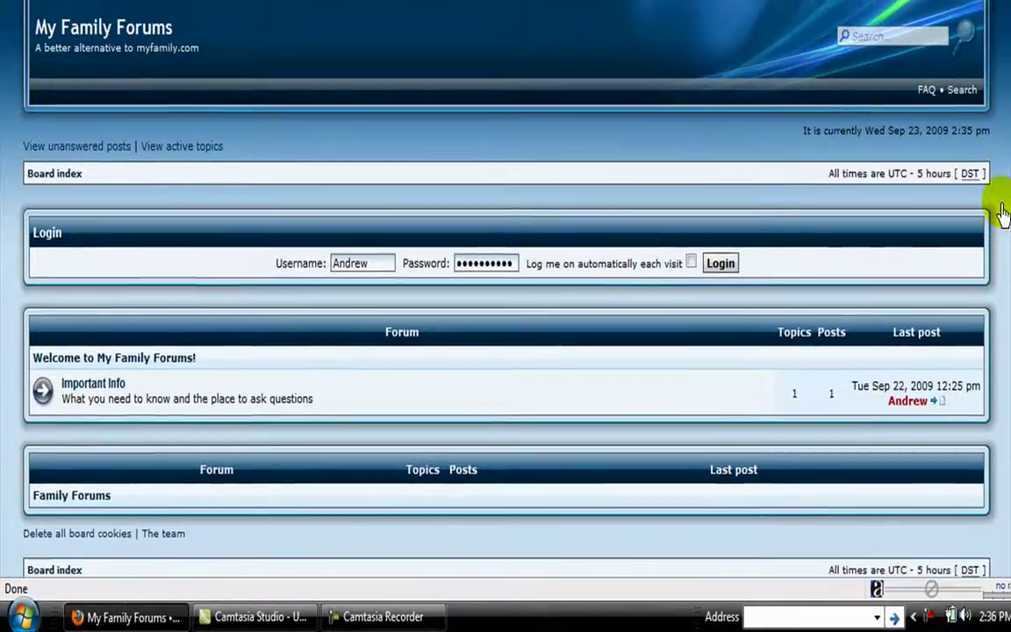
{"action": "scroll", "coordinate": [1003, 219], "scroll_direction": "down", "scroll_amount": 1}
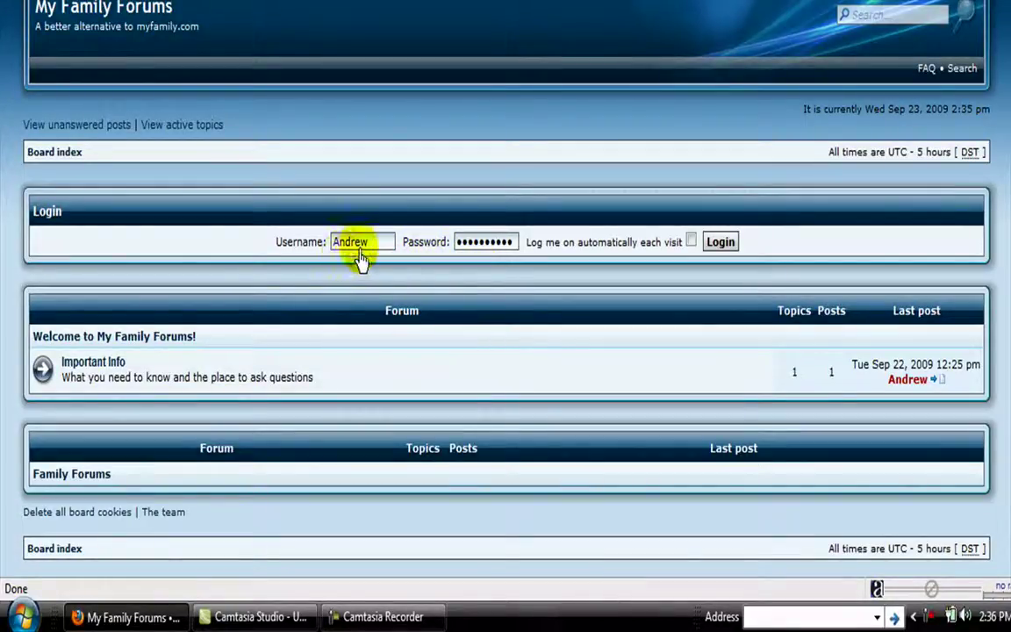
{"action": "left_click", "coordinate": [691, 243]}
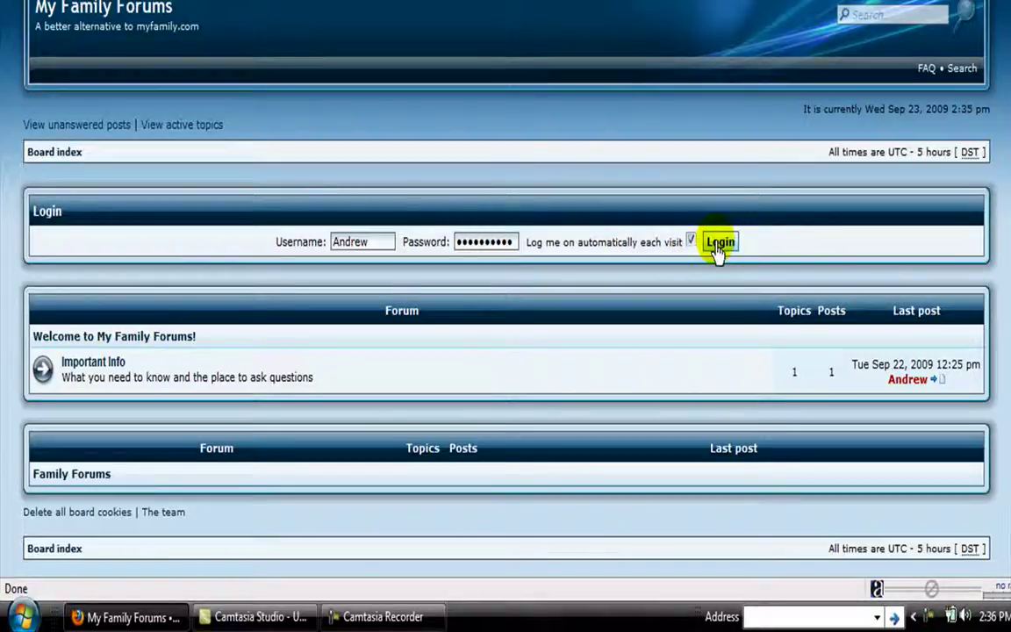
{"action": "left_click", "coordinate": [718, 244]}
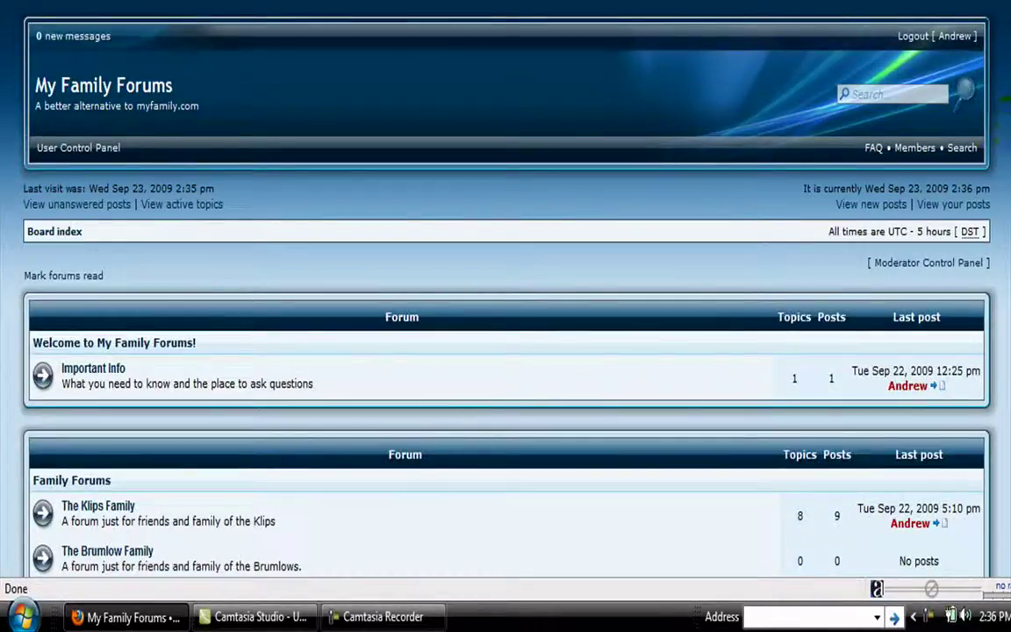
Open the board preferences in the User Control Panel.
{"action": "scroll", "coordinate": [505, 290], "scroll_direction": "down", "scroll_amount": 3}
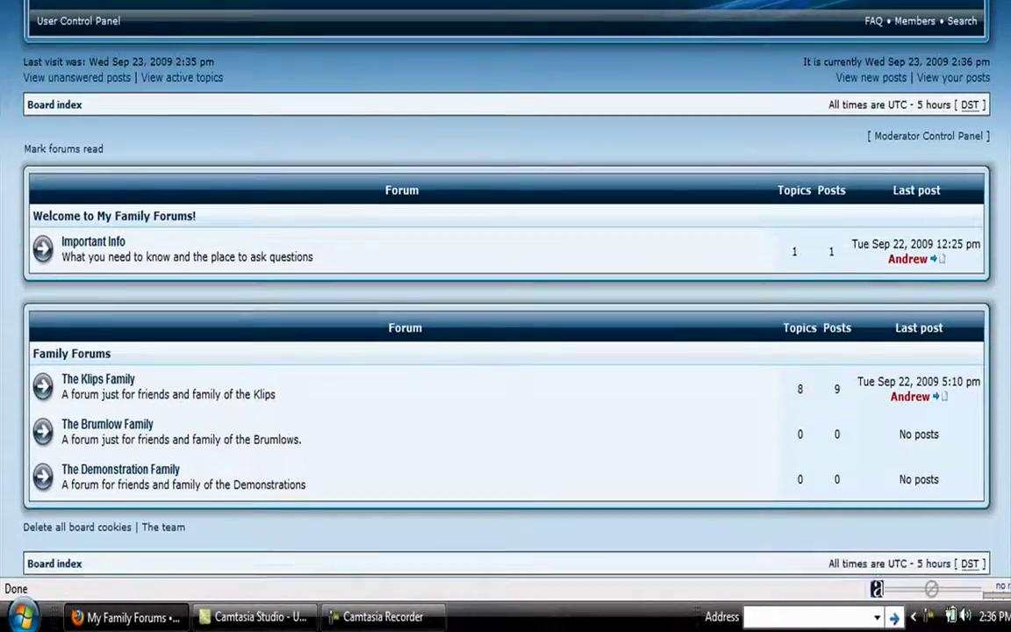
{"action": "scroll", "coordinate": [505, 290], "scroll_direction": "down", "scroll_amount": 1}
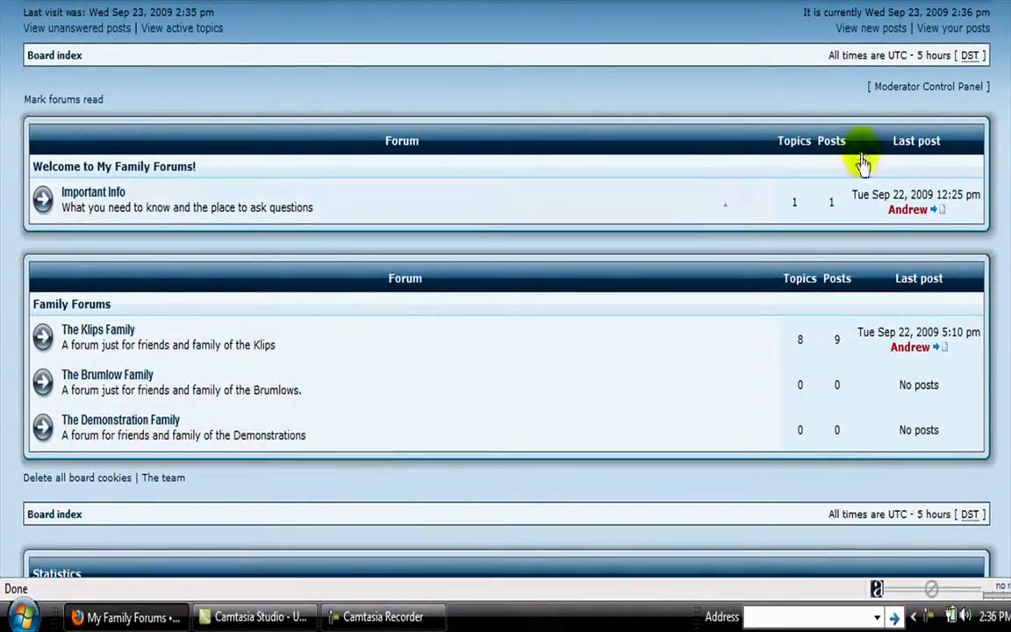
{"action": "scroll", "coordinate": [506, 289], "scroll_direction": "up", "scroll_amount": 3}
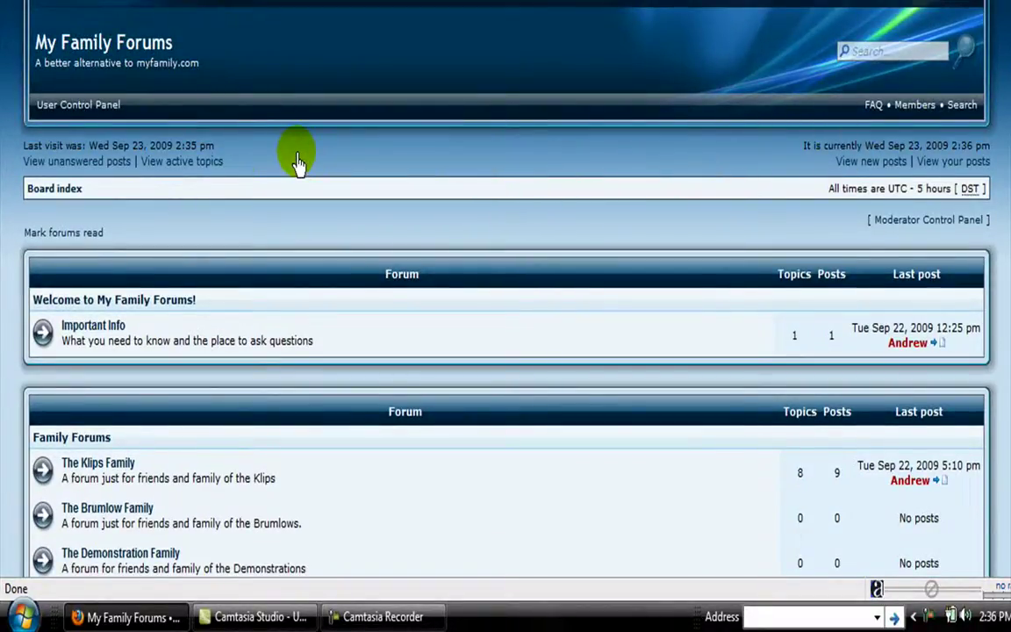
{"action": "left_click", "coordinate": [101, 117]}
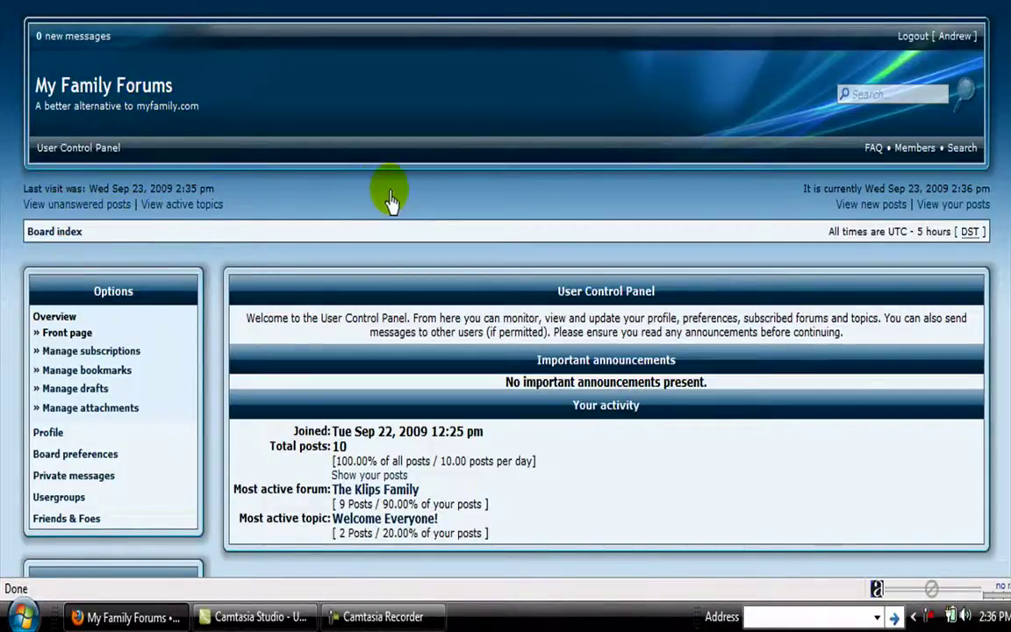
{"action": "left_click", "coordinate": [106, 454]}
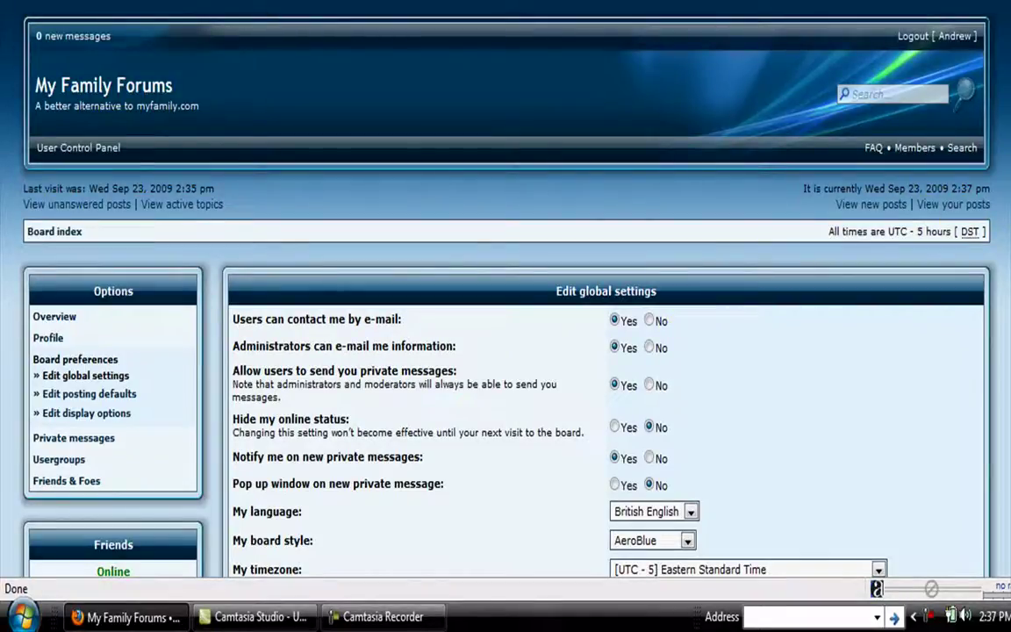
Set the board style to skymiles_red in the global settings and submit the change.
{"action": "scroll", "coordinate": [783, 322], "scroll_direction": "down", "scroll_amount": 4}
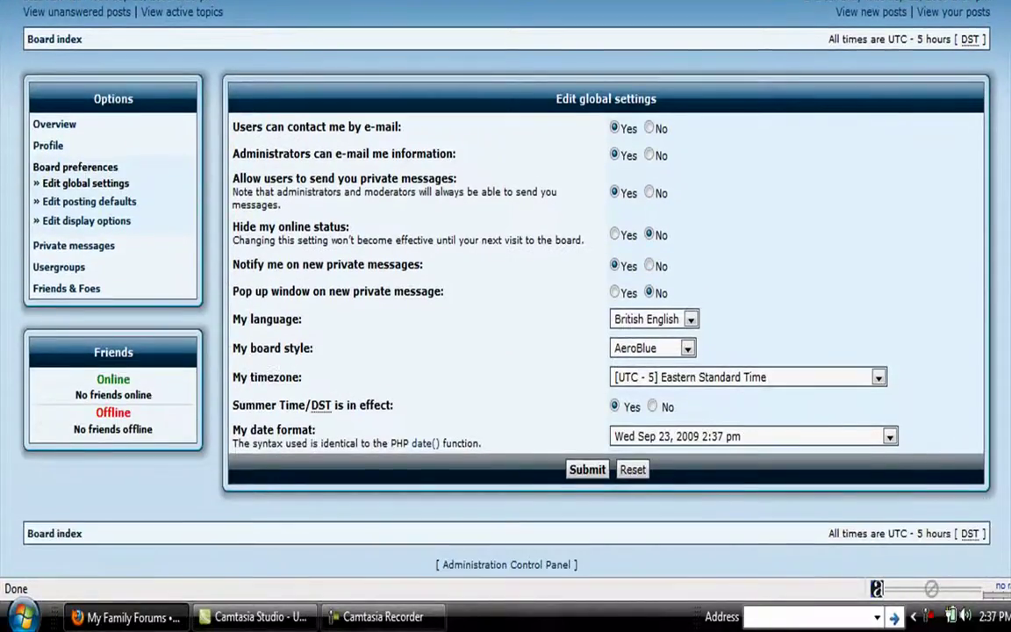
{"action": "left_click", "coordinate": [688, 351]}
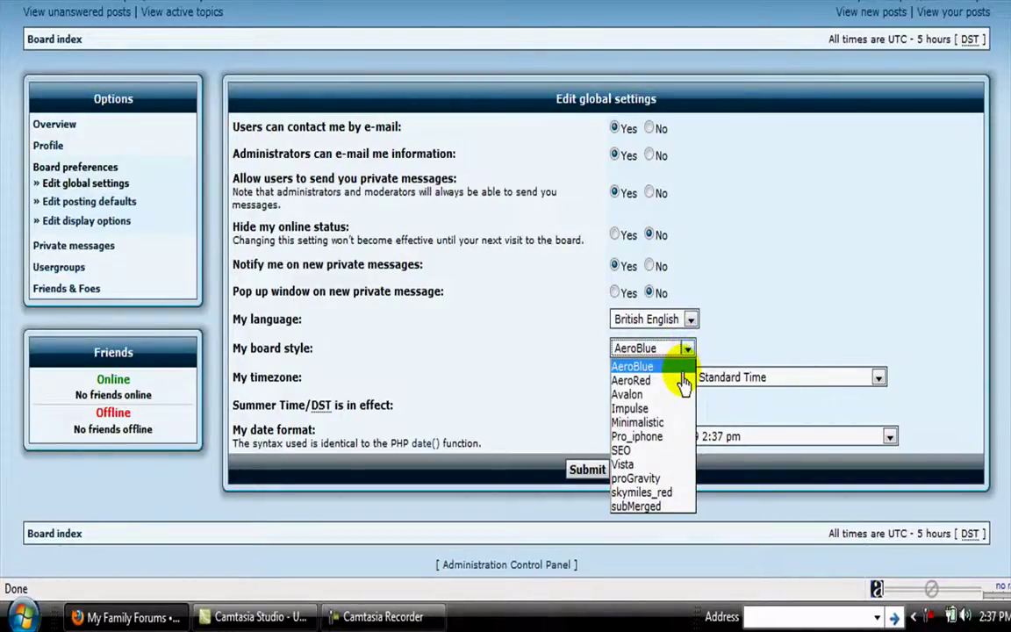
{"action": "left_click", "coordinate": [671, 494]}
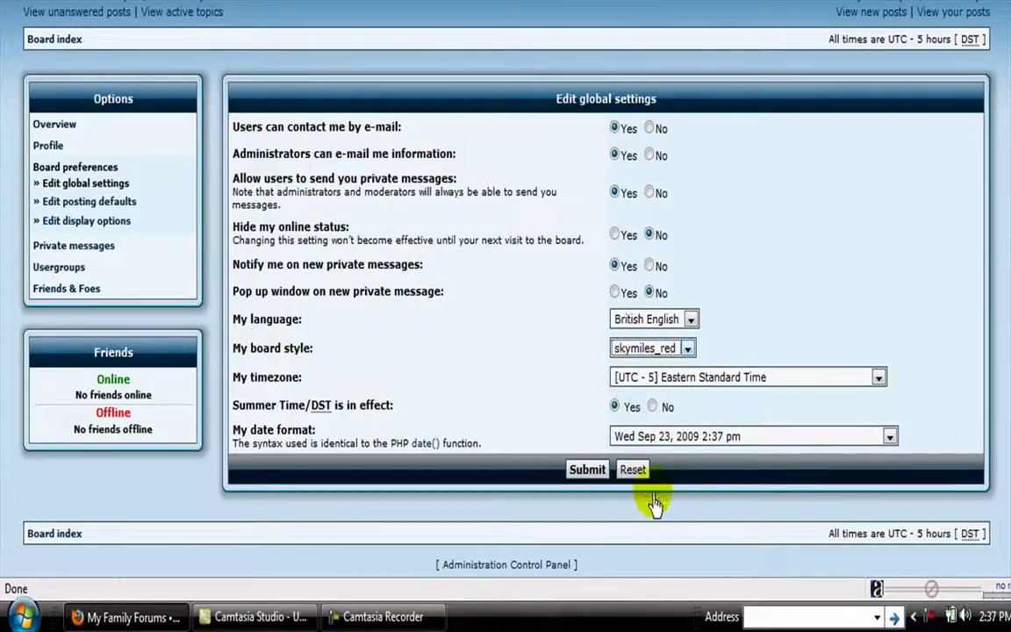
{"action": "left_click", "coordinate": [586, 472]}
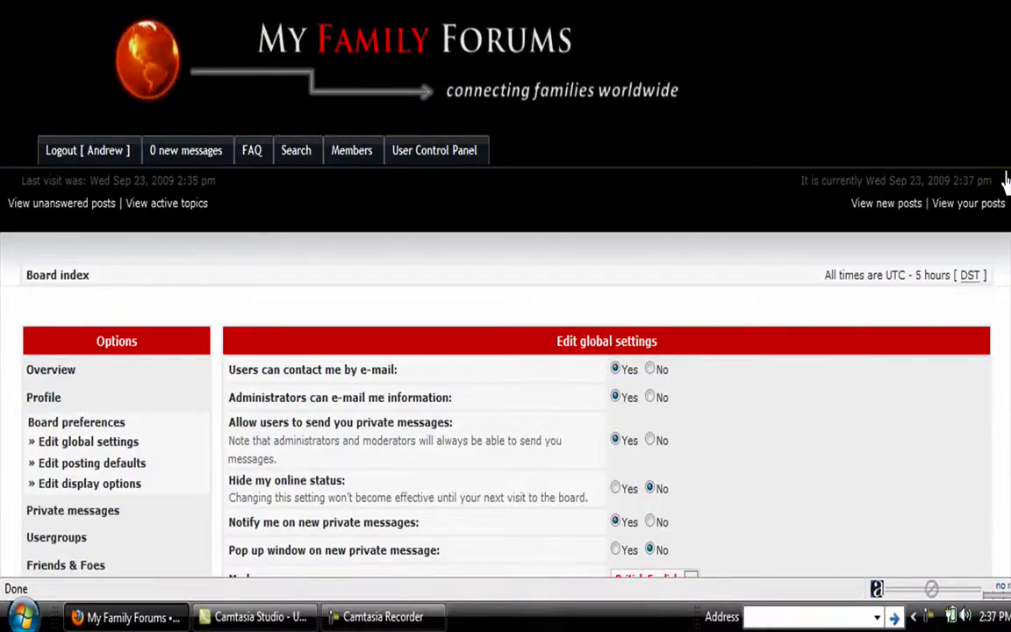
Set the board style back to AeroBlue in the global settings and submit the change.
{"action": "scroll", "coordinate": [505, 351], "scroll_direction": "down", "scroll_amount": 4}
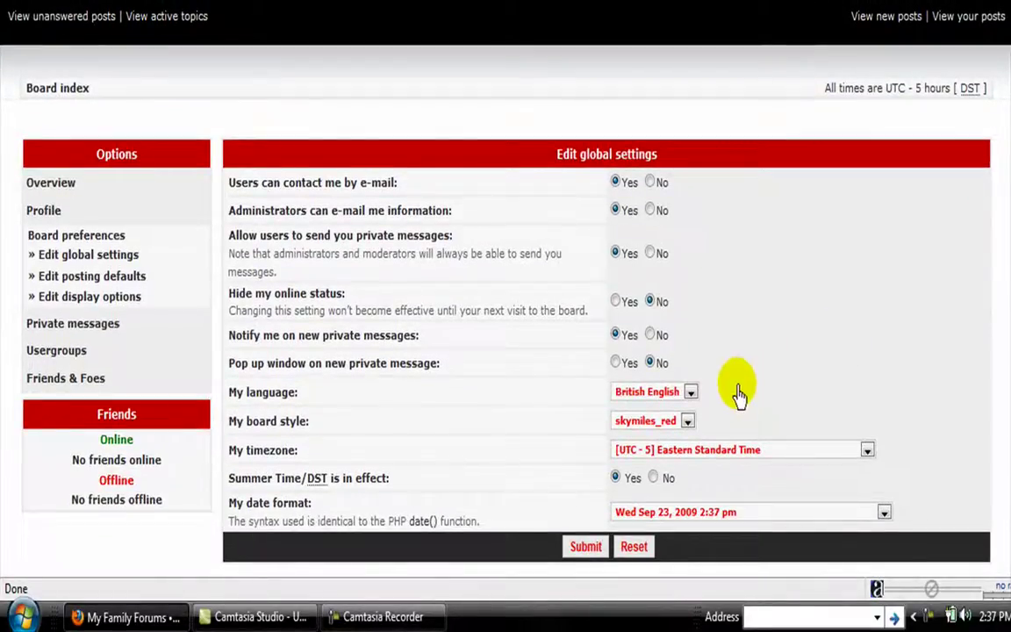
{"action": "left_click", "coordinate": [688, 422]}
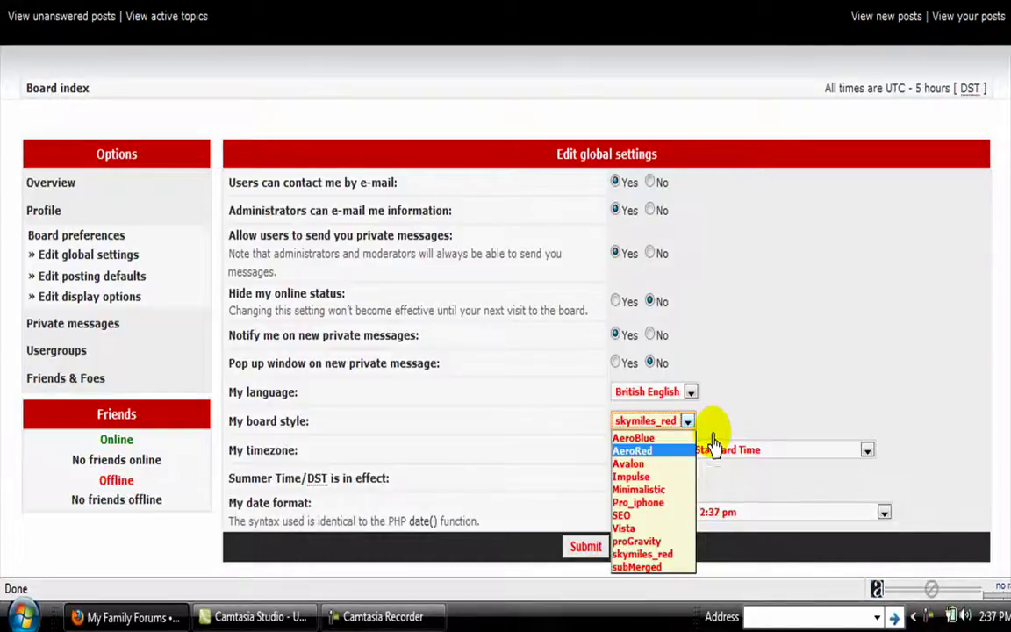
{"action": "left_click", "coordinate": [672, 438]}
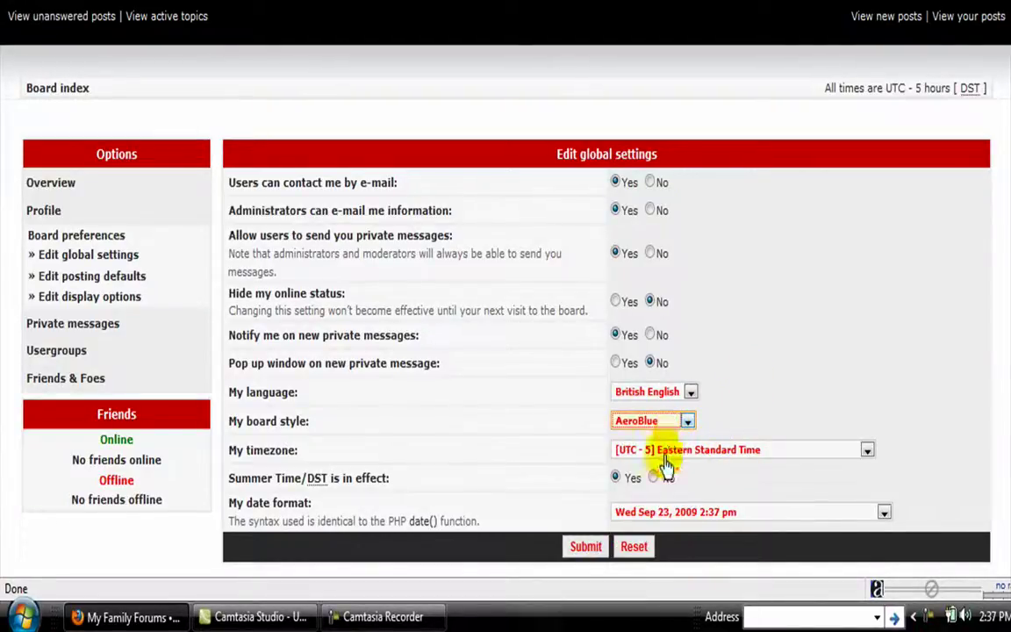
{"action": "left_click", "coordinate": [586, 553]}
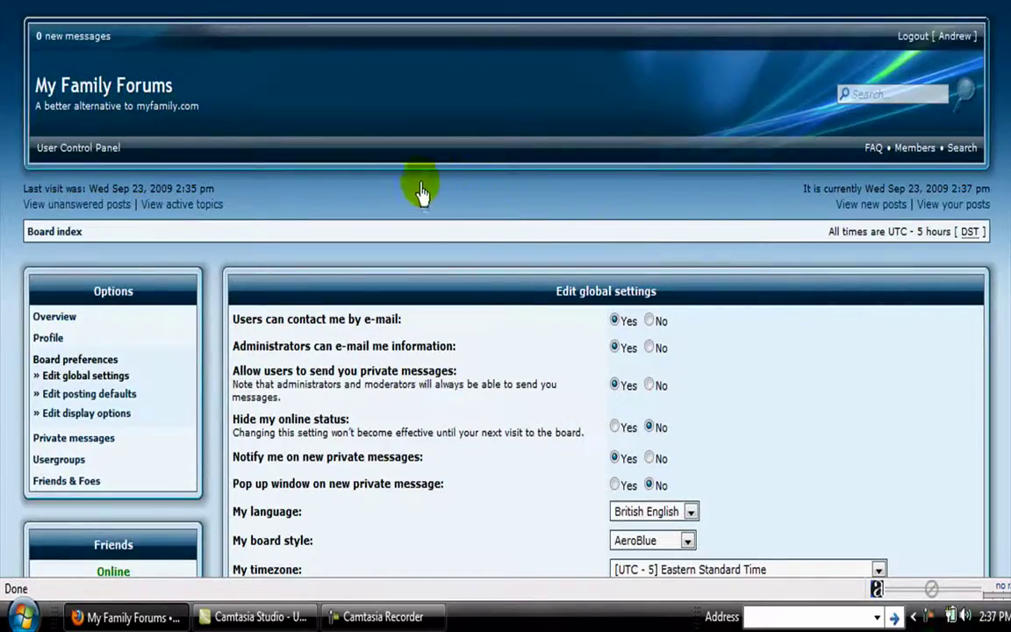
Return to the board index and open The Demonstration Family forum by entering the forum password.
{"action": "left_click", "coordinate": [66, 235]}
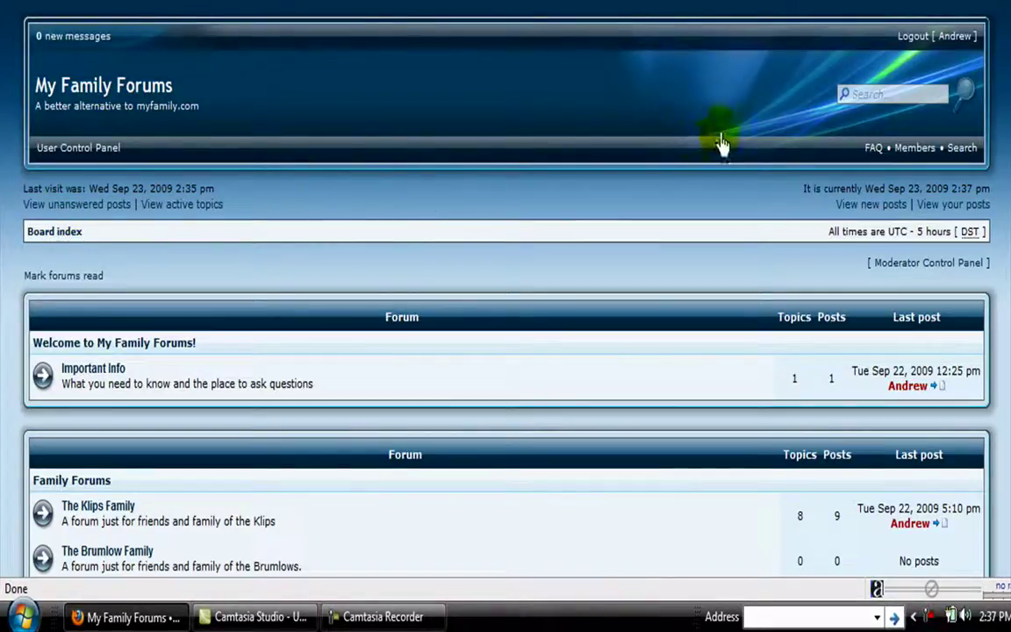
{"action": "scroll", "coordinate": [265, 355], "scroll_direction": "down", "scroll_amount": 4}
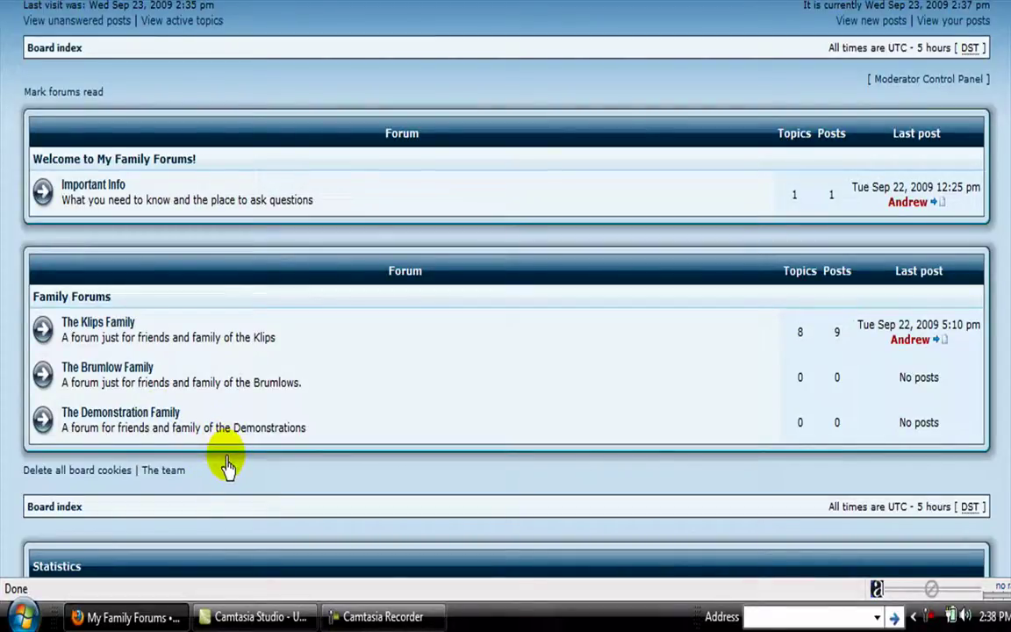
{"action": "left_click", "coordinate": [168, 421]}
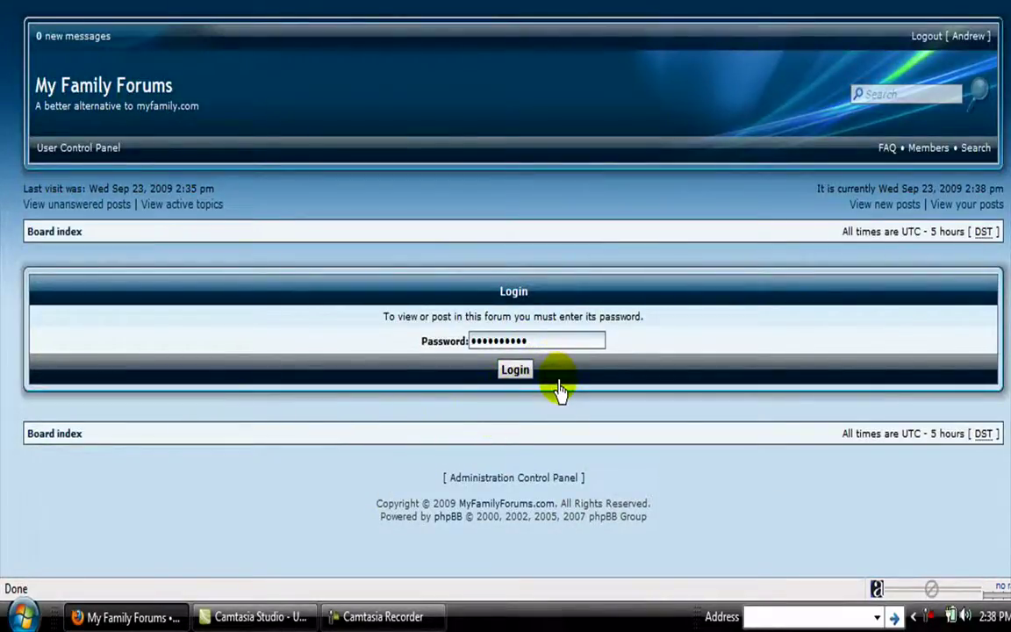
{"action": "left_click_drag", "start_coordinate": [529, 349], "coordinate": [436, 369]}
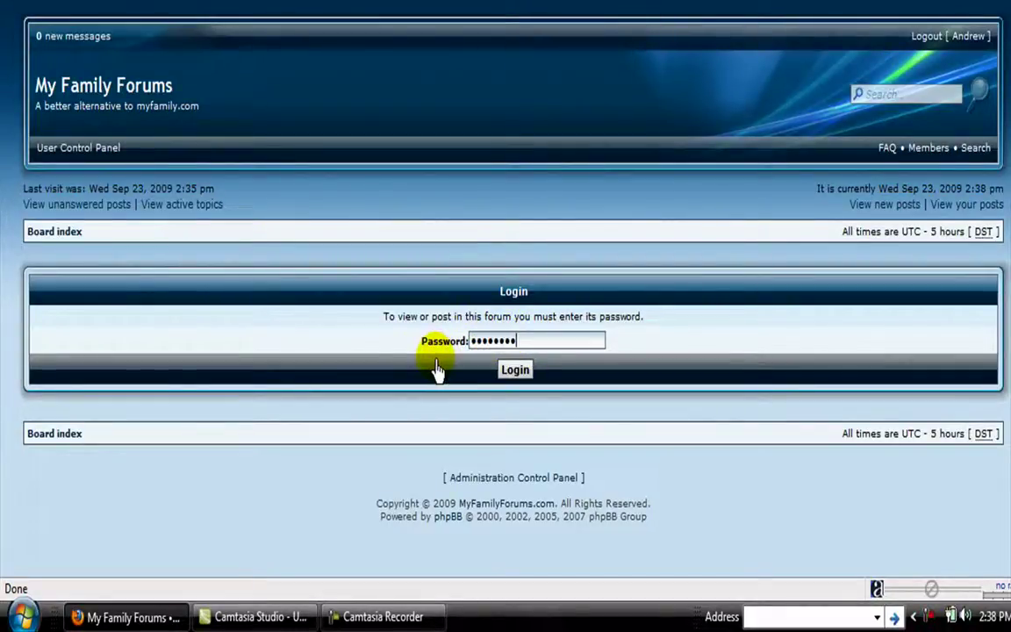
{"action": "left_click", "coordinate": [515, 370]}
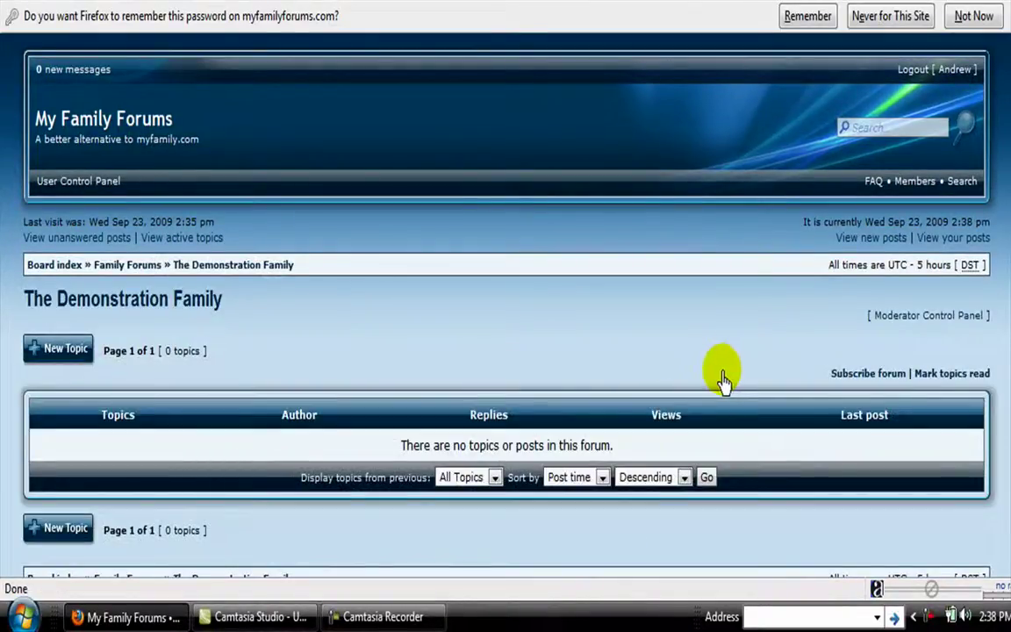
Start a new topic in The Demonstration Family forum with the subject "Demo Topic" and the message "Test post".
{"action": "scroll", "coordinate": [506, 316], "scroll_direction": "down", "scroll_amount": 2}
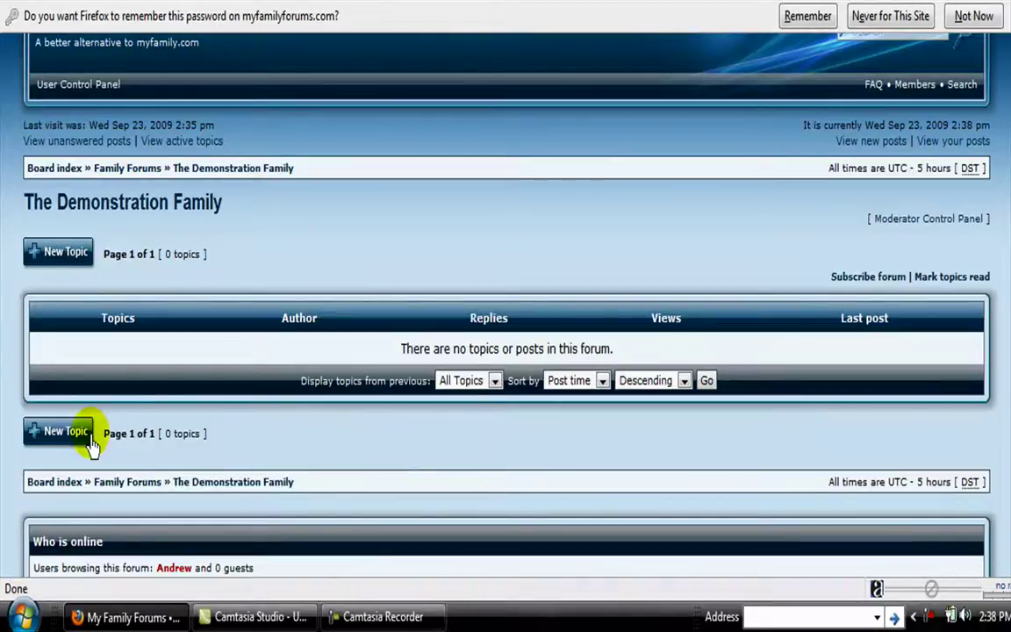
{"action": "left_click", "coordinate": [58, 435]}
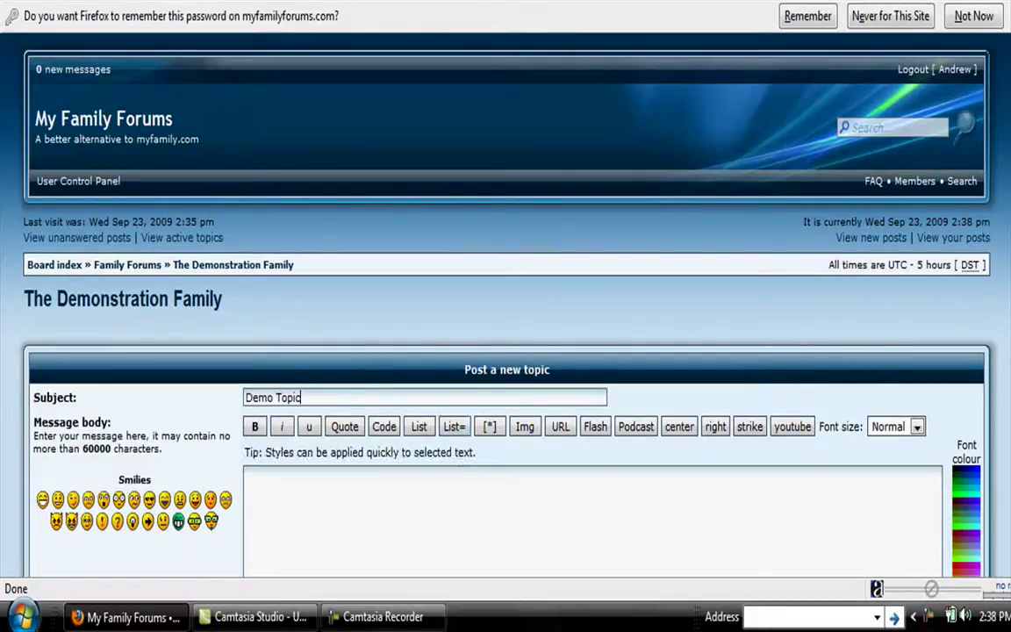
{"action": "scroll", "coordinate": [558, 311], "scroll_direction": "down", "scroll_amount": 5}
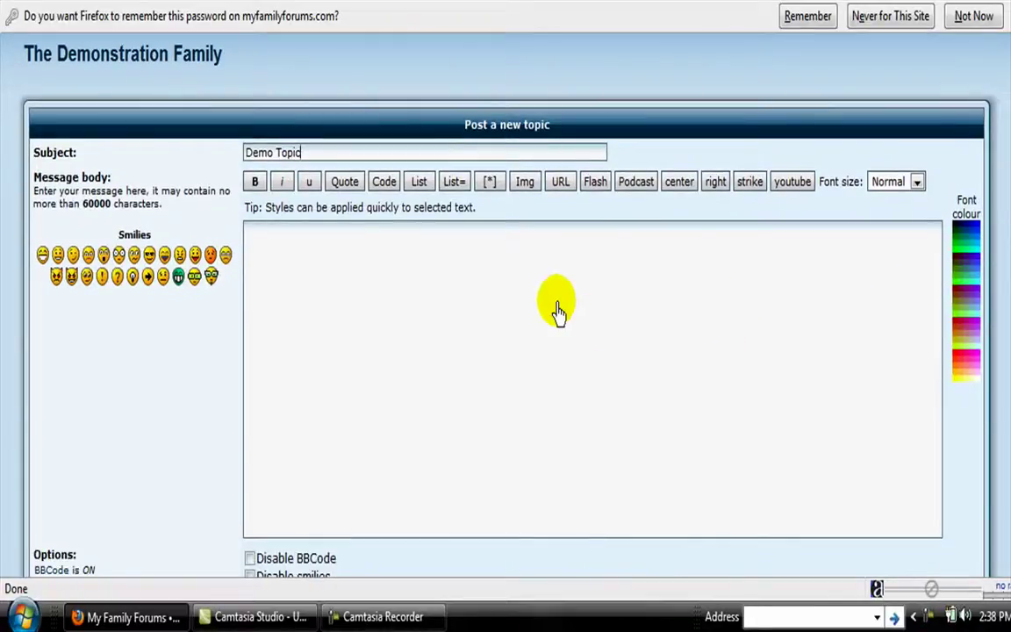
{"action": "left_click", "coordinate": [537, 303]}
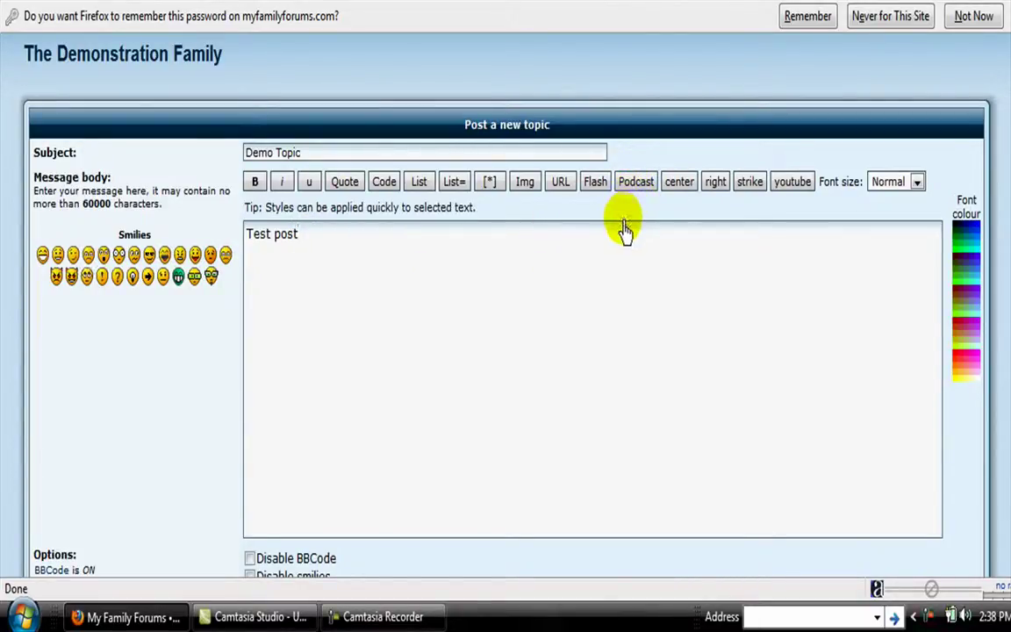
Center the "Test post" text in the message body and leave a blank line below it.
{"action": "left_click_drag", "start_coordinate": [300, 244], "coordinate": [244, 262]}
{"action": "left_click", "coordinate": [461, 307]}
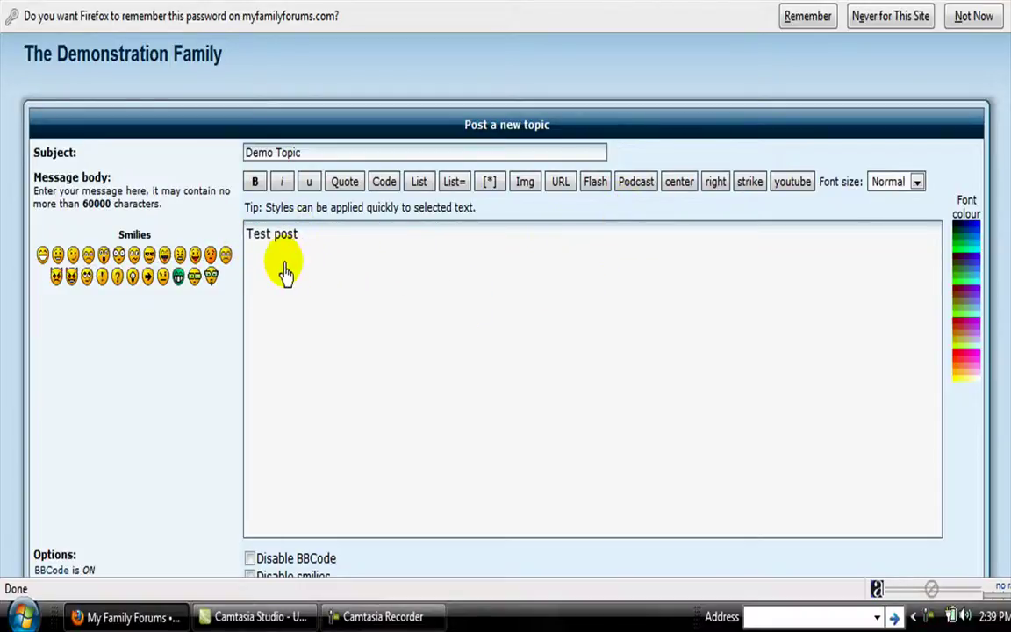
{"action": "left_click_drag", "start_coordinate": [296, 246], "coordinate": [249, 247]}
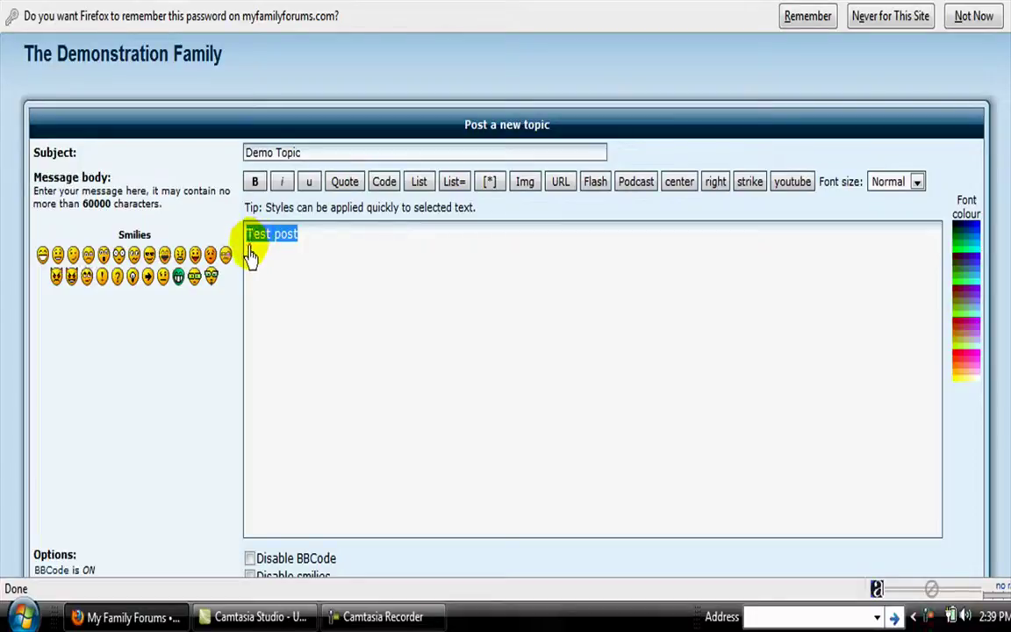
{"action": "left_click", "coordinate": [680, 186]}
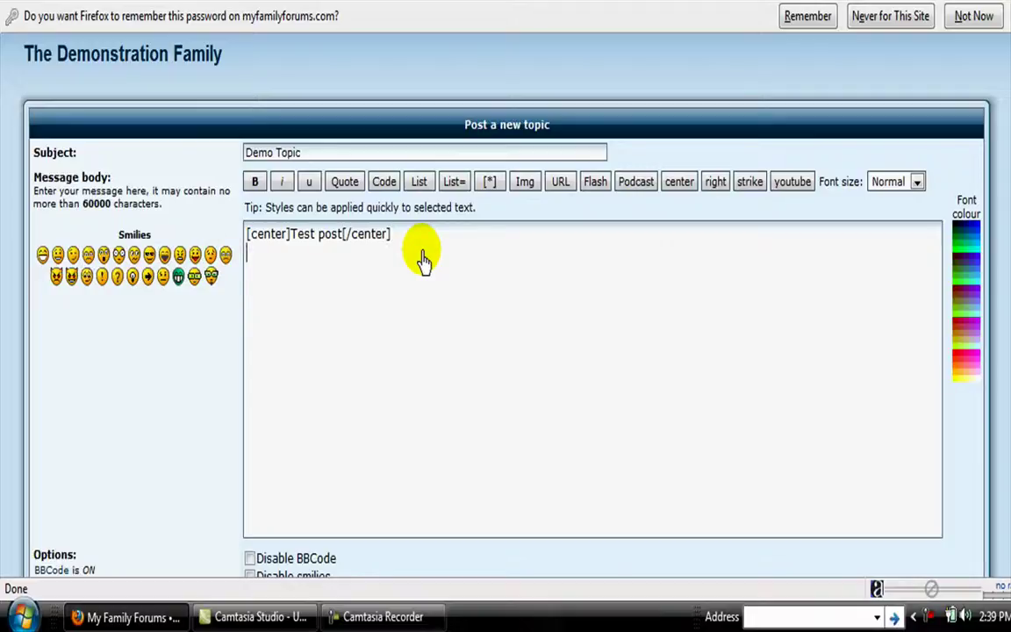
{"action": "key", "text": "Return"}
{"action": "key", "text": "Return"}
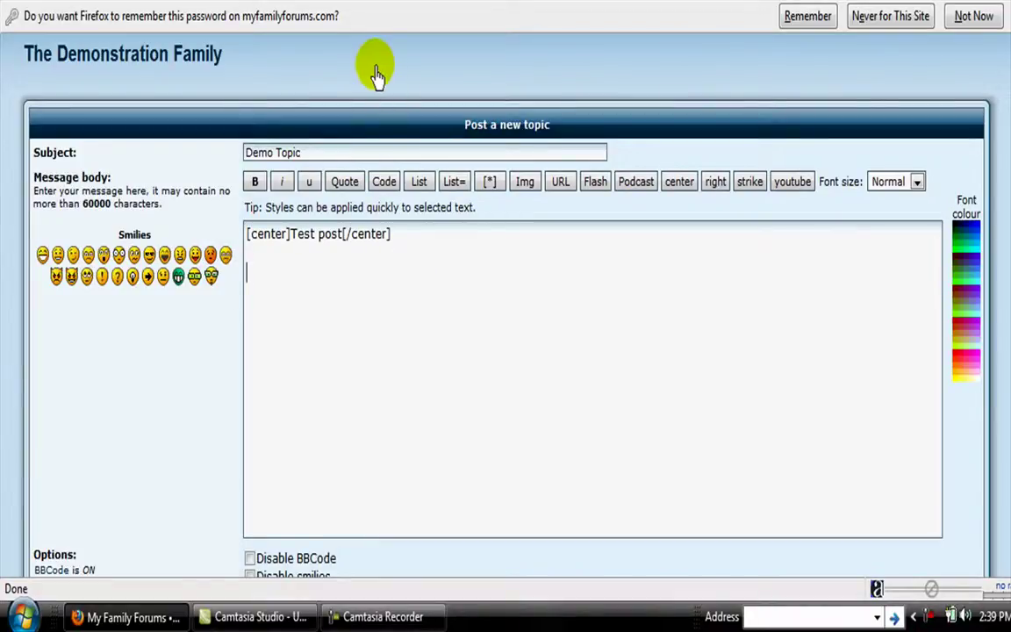
Switch to the YouTube page of "Pink Floyd-Wish You Were Here (live)" and copy the video's URL.
{"action": "key", "text": "ctrl+Tab"}
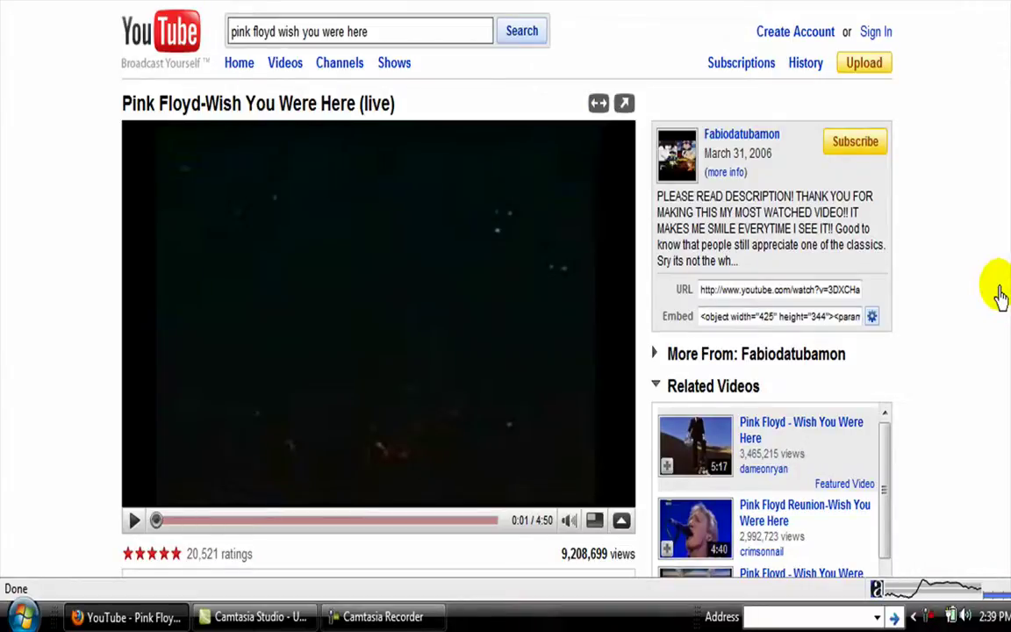
{"action": "left_click", "coordinate": [830, 292]}
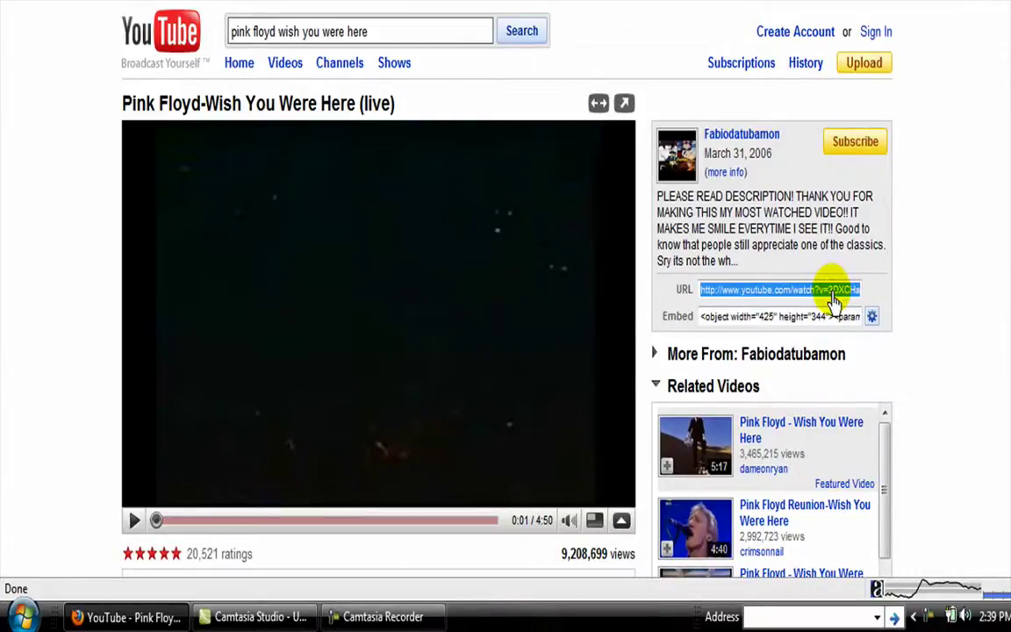
{"action": "right_click", "coordinate": [834, 300]}
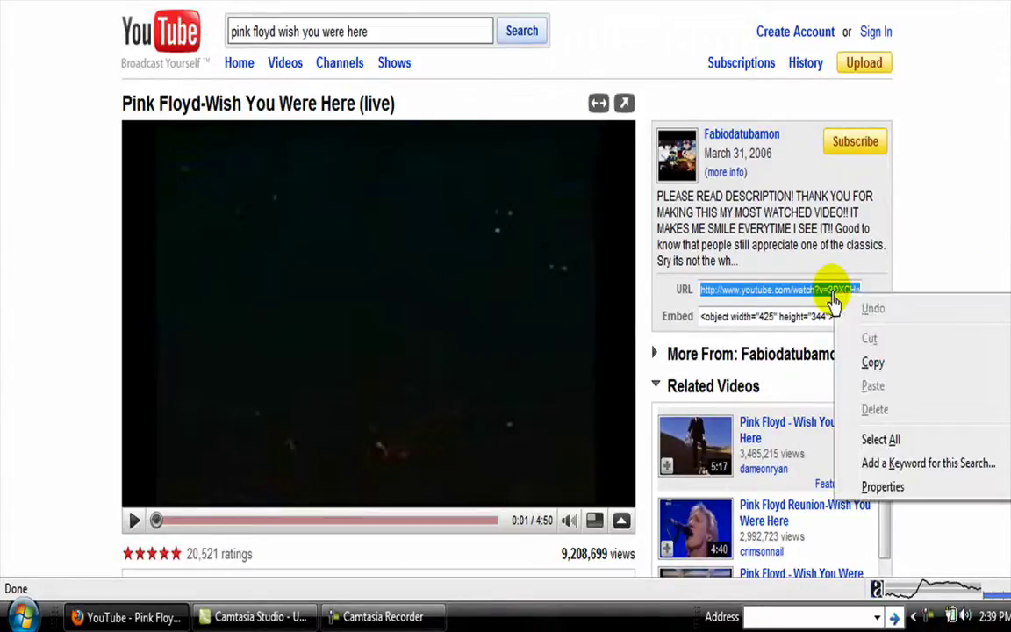
{"action": "left_click", "coordinate": [865, 360]}
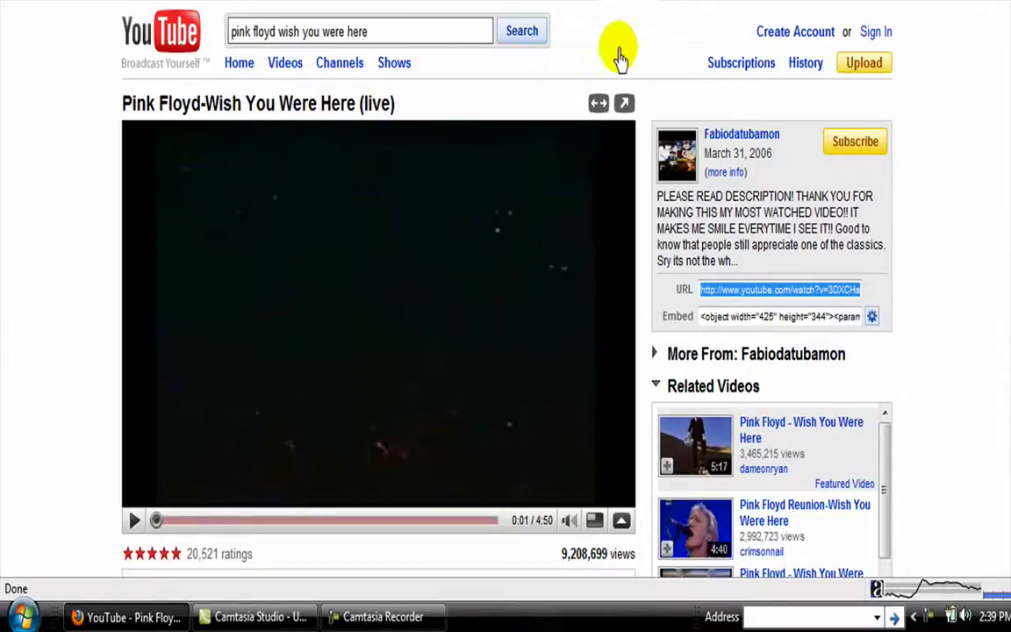
Return to the new topic, paste the copied video URL below the centered text and wrap it in youtube tags.
{"action": "left_click", "coordinate": [514, 10]}
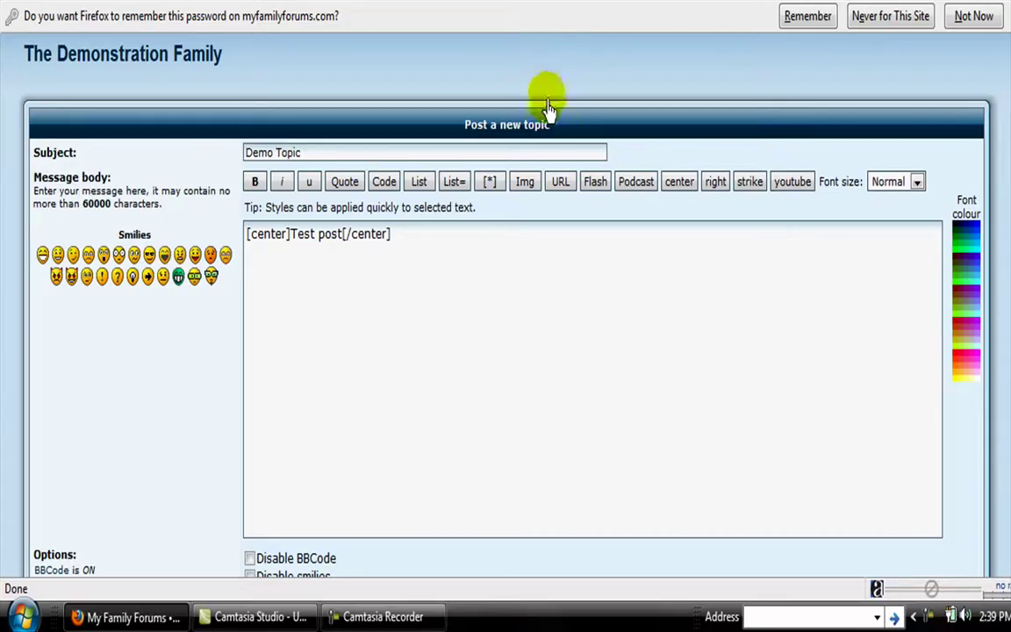
{"action": "right_click", "coordinate": [254, 279]}
{"action": "left_click", "coordinate": [295, 372]}
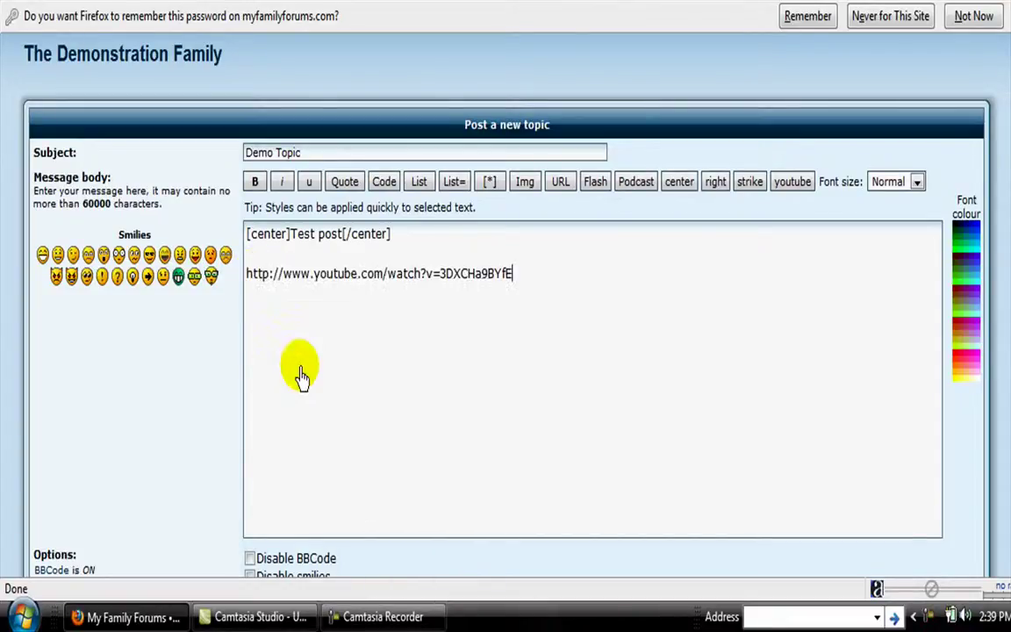
{"action": "left_click_drag", "start_coordinate": [517, 280], "coordinate": [249, 303]}
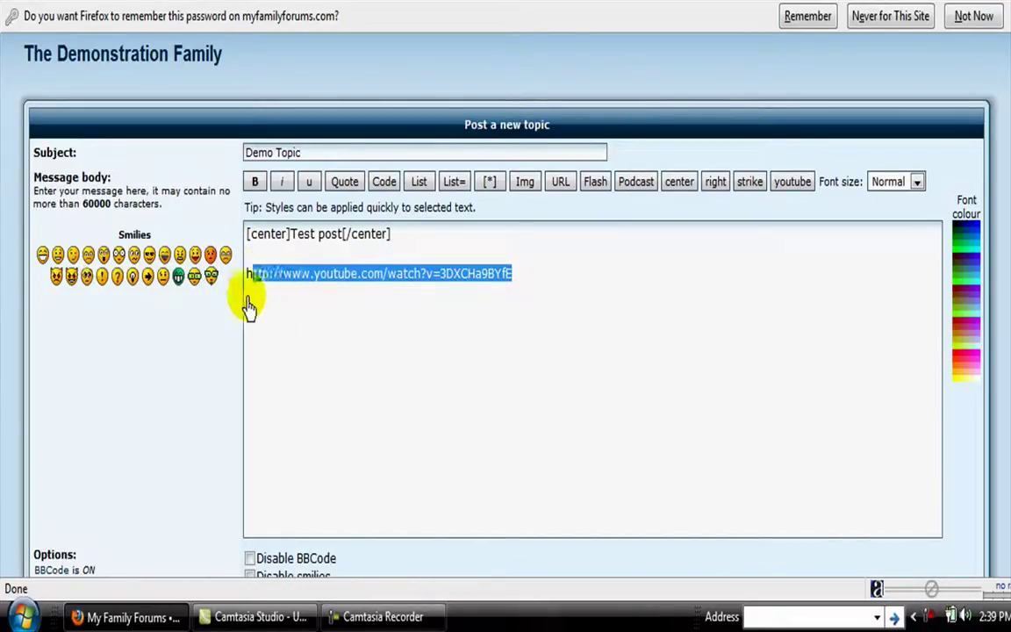
{"action": "left_click", "coordinate": [793, 184]}
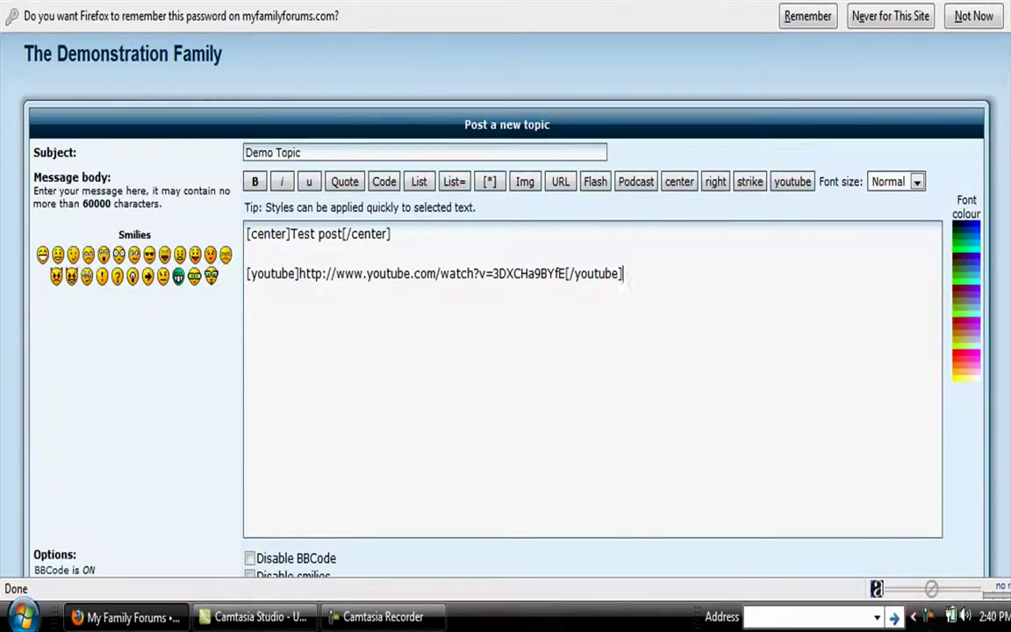
Select the stringer2 image file as the attachment to upload with the topic.
{"action": "scroll", "coordinate": [505, 316], "scroll_direction": "down", "scroll_amount": 3}
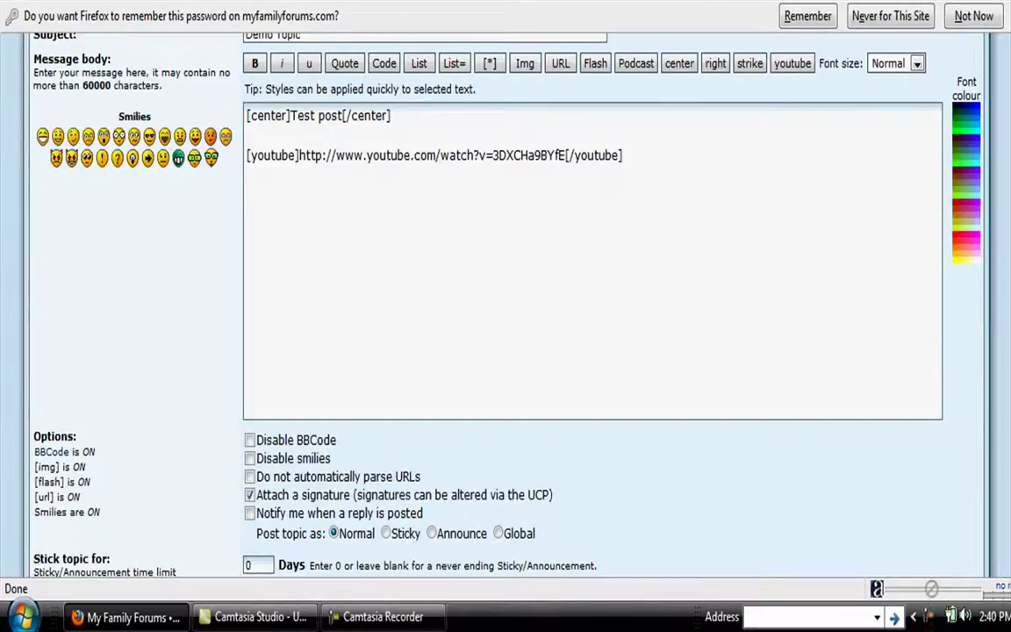
{"action": "scroll", "coordinate": [506, 274], "scroll_direction": "down", "scroll_amount": 2}
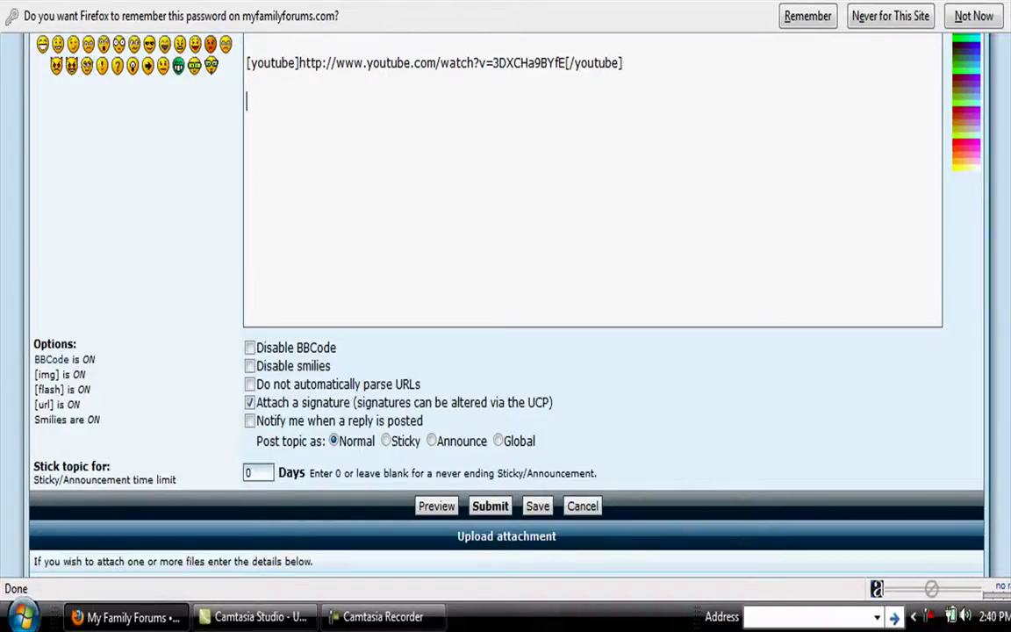
{"action": "scroll", "coordinate": [812, 327], "scroll_direction": "down", "scroll_amount": 4}
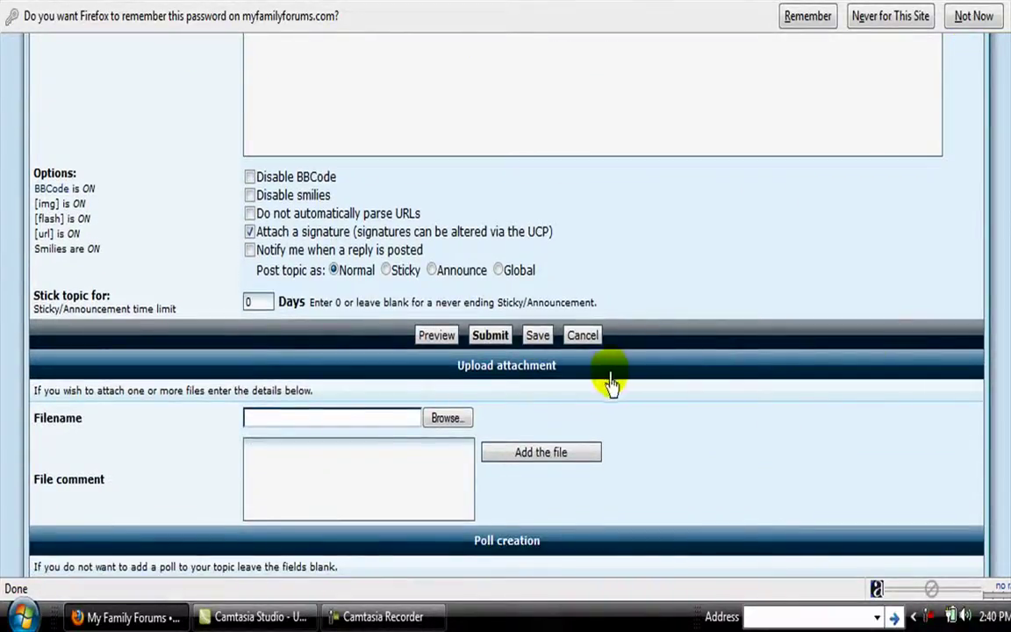
{"action": "left_click", "coordinate": [452, 419]}
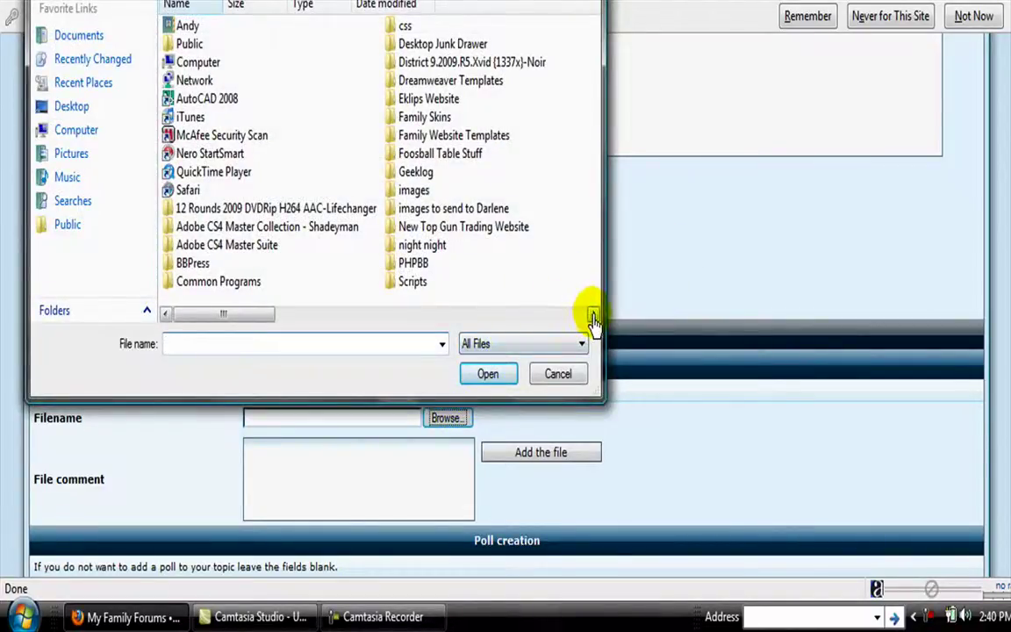
{"action": "left_click", "coordinate": [594, 314]}
{"action": "left_click", "coordinate": [593, 314]}
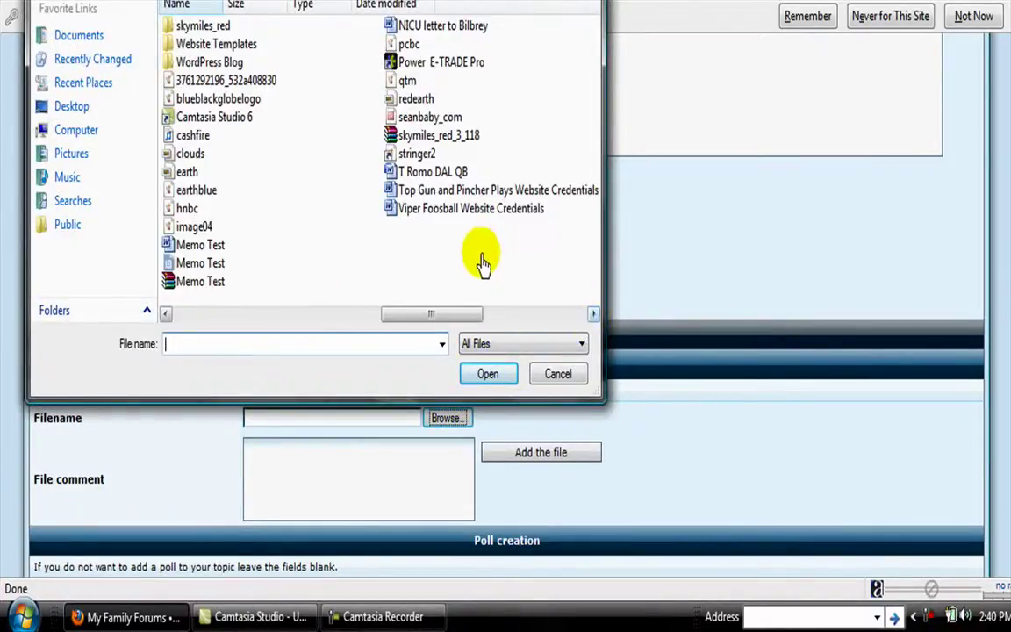
{"action": "double_click", "coordinate": [418, 156]}
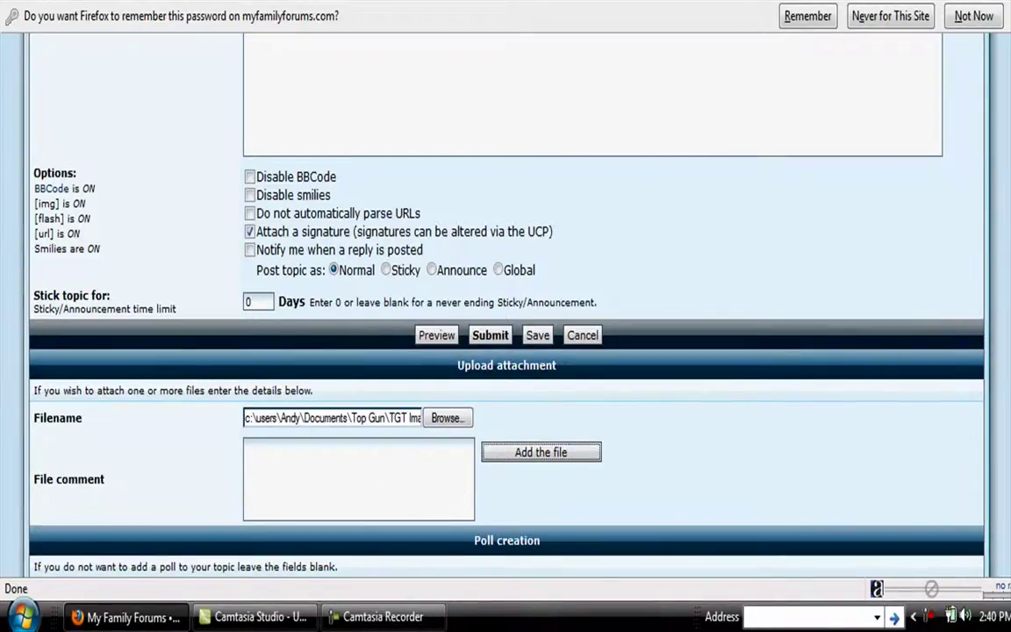
Examine the posting options, attachment fields and poll creation settings of the new topic form.
{"action": "scroll", "coordinate": [965, 44], "scroll_direction": "up", "scroll_amount": 4}
{"action": "scroll", "coordinate": [965, 44], "scroll_direction": "down", "scroll_amount": 3}
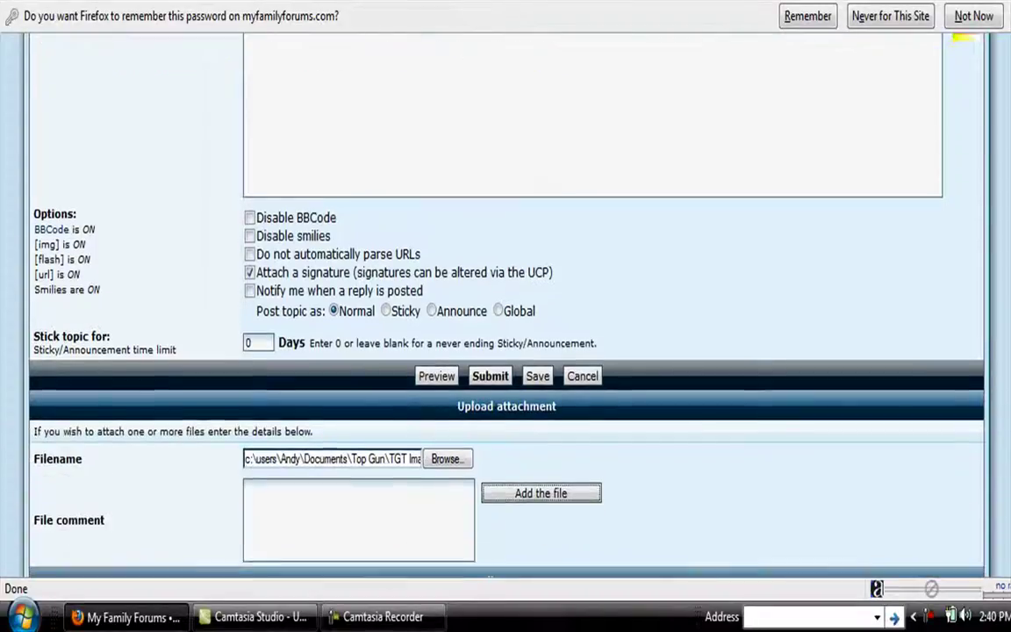
{"action": "scroll", "coordinate": [965, 43], "scroll_direction": "down", "scroll_amount": 5}
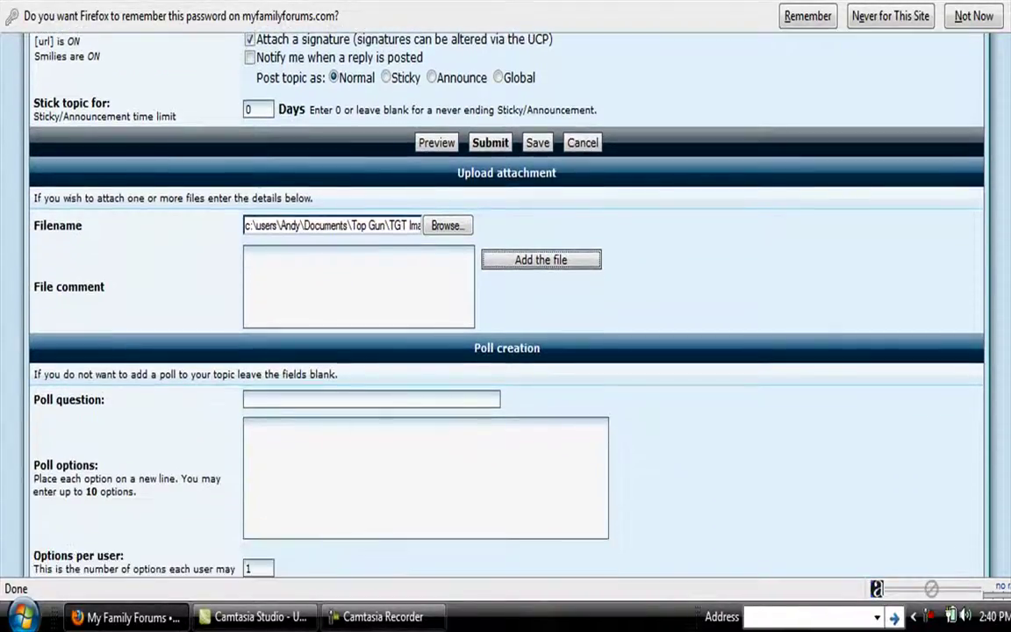
{"action": "scroll", "coordinate": [505, 307], "scroll_direction": "down", "scroll_amount": 3}
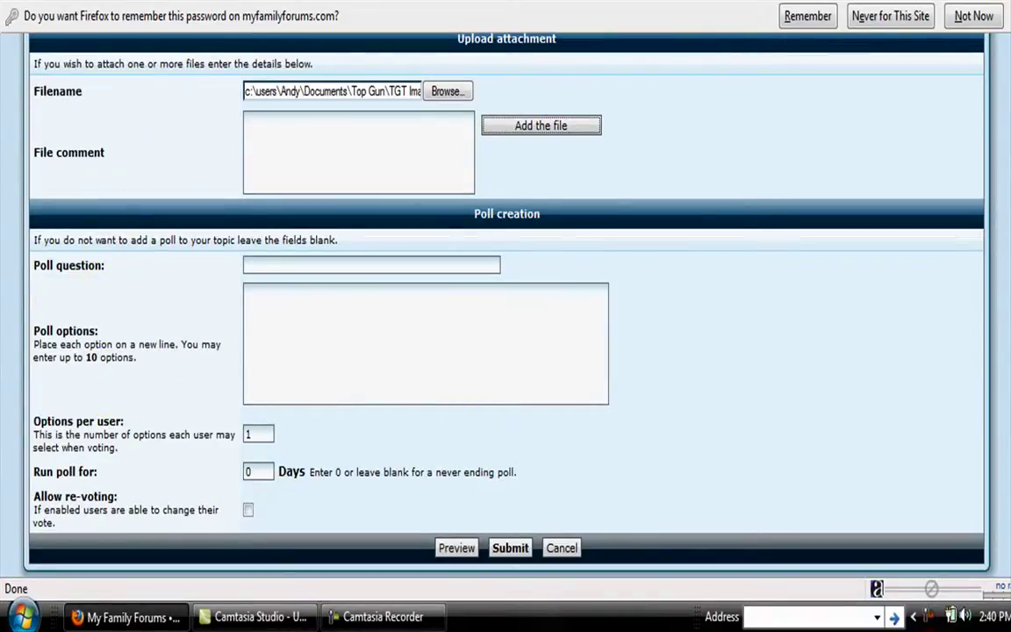
{"action": "scroll", "coordinate": [506, 308], "scroll_direction": "down", "scroll_amount": 3}
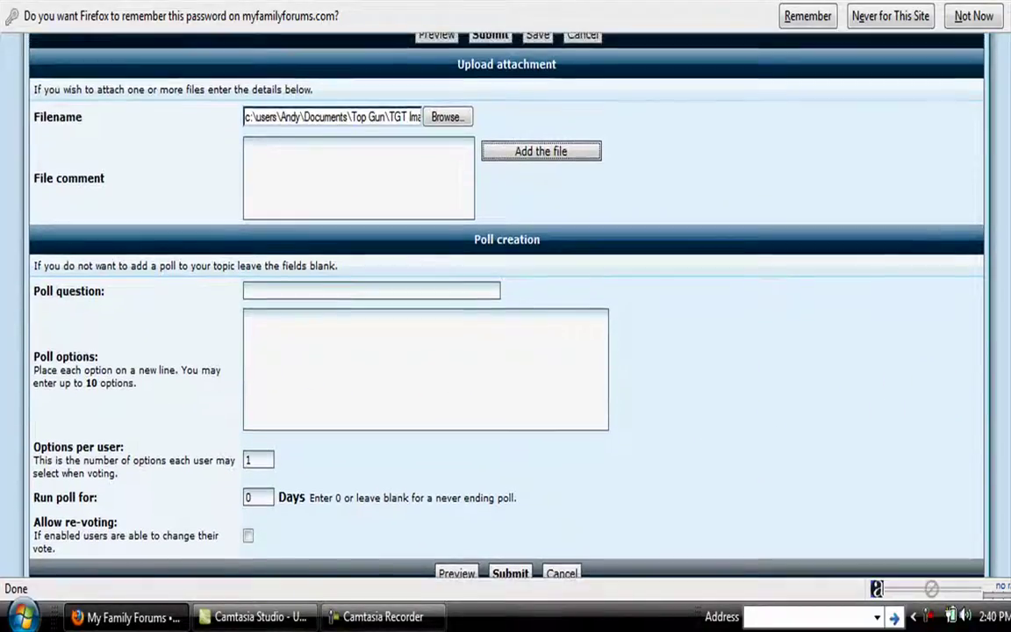
{"action": "scroll", "coordinate": [878, 406], "scroll_direction": "up", "scroll_amount": 6}
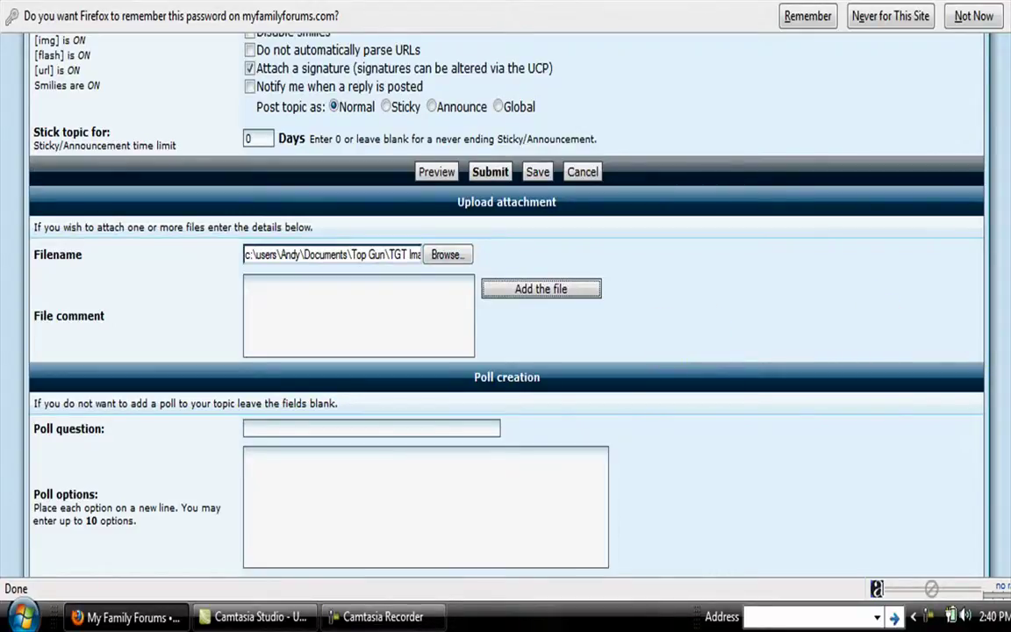
{"action": "scroll", "coordinate": [993, 202], "scroll_direction": "up", "scroll_amount": 1}
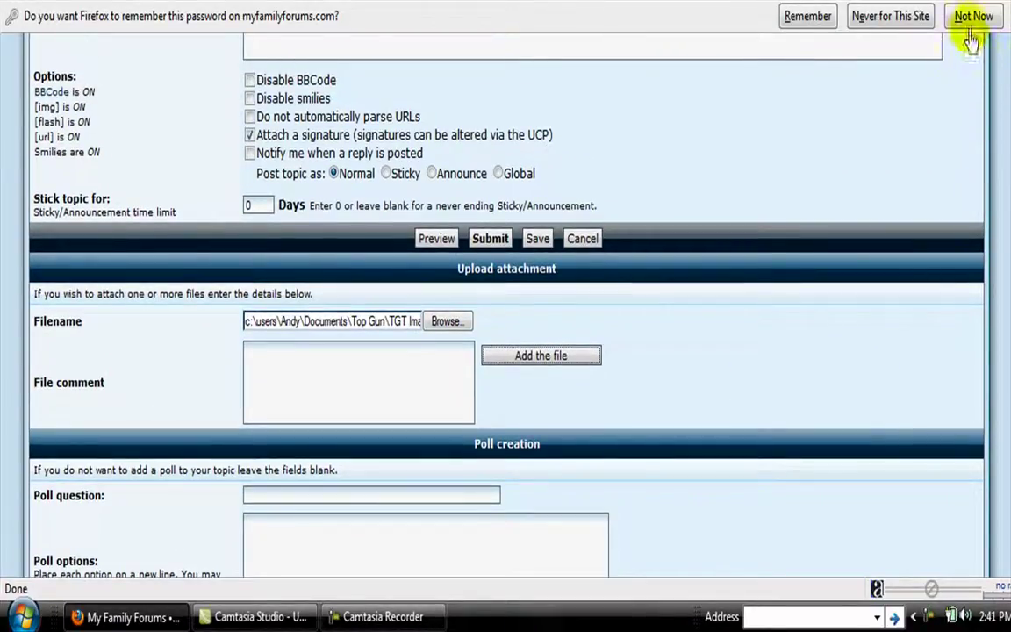
Dismiss the browser's offer to remember the password, and preview the topic with its embedded video and attachment.
{"action": "left_click", "coordinate": [970, 17]}
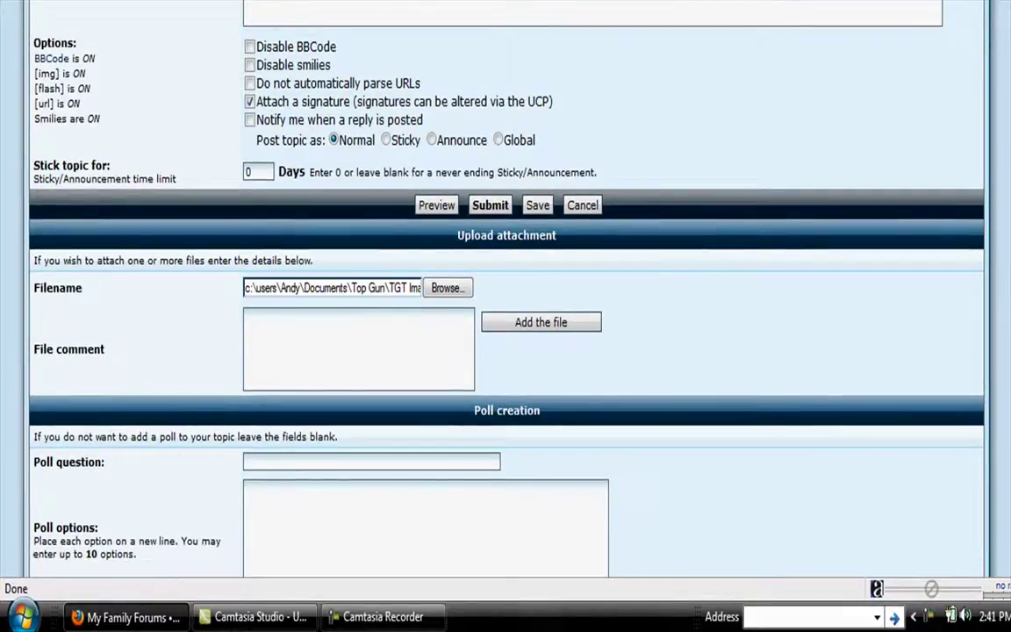
{"action": "scroll", "coordinate": [506, 289], "scroll_direction": "up", "scroll_amount": 5}
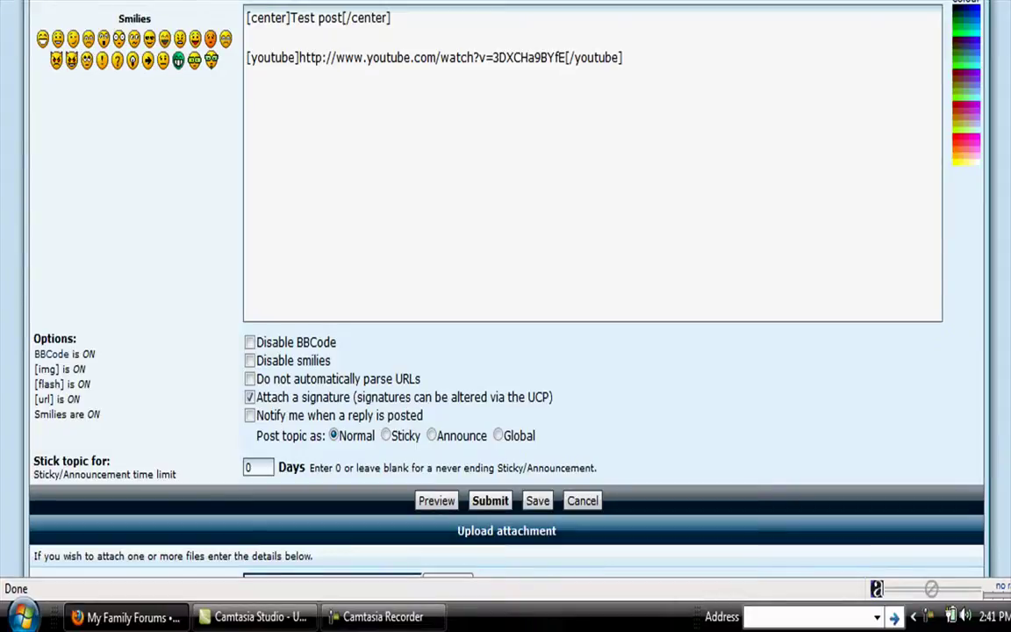
{"action": "scroll", "coordinate": [506, 263], "scroll_direction": "down", "scroll_amount": 3}
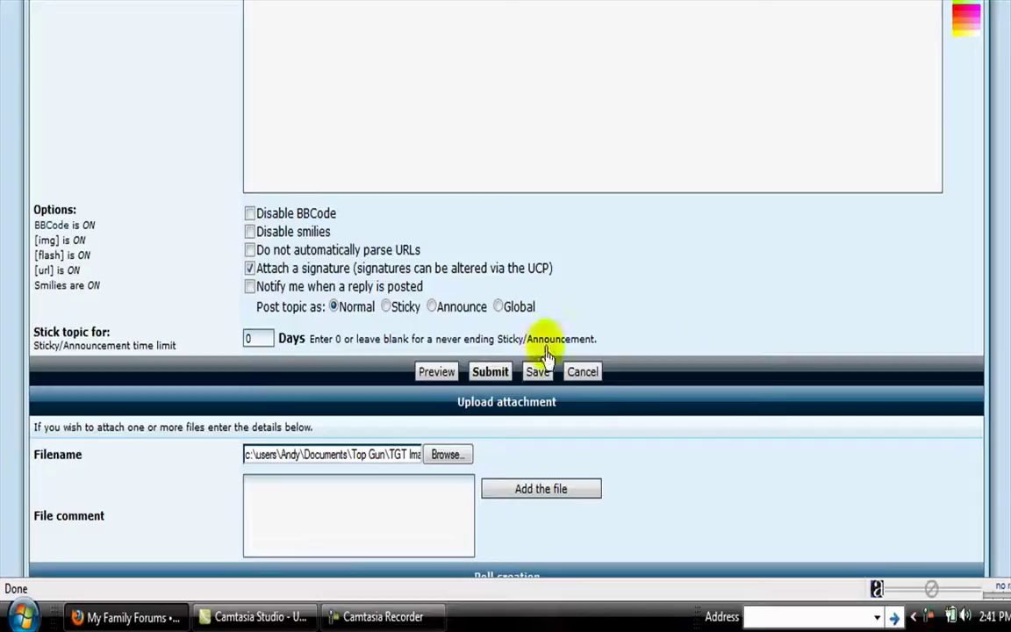
{"action": "left_click", "coordinate": [437, 372]}
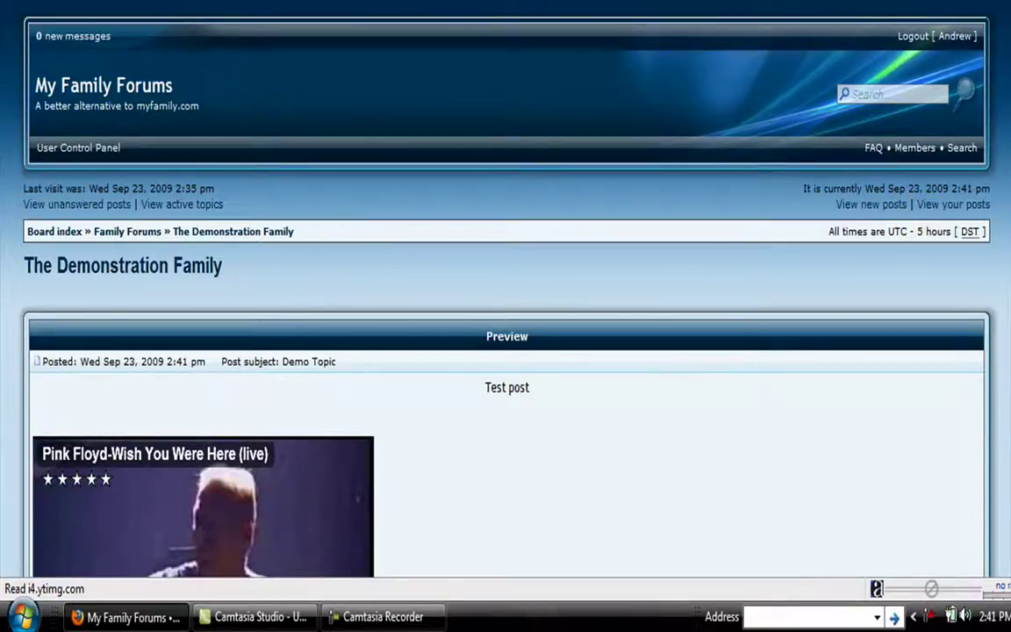
{"action": "scroll", "coordinate": [506, 307], "scroll_direction": "down", "scroll_amount": 4}
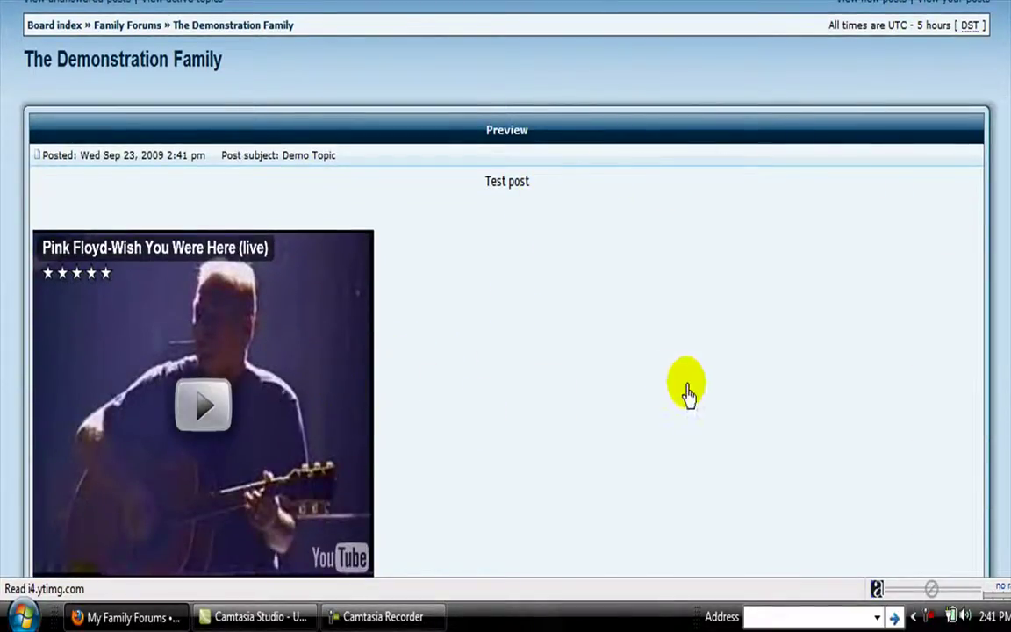
{"action": "scroll", "coordinate": [505, 289], "scroll_direction": "down", "scroll_amount": 7}
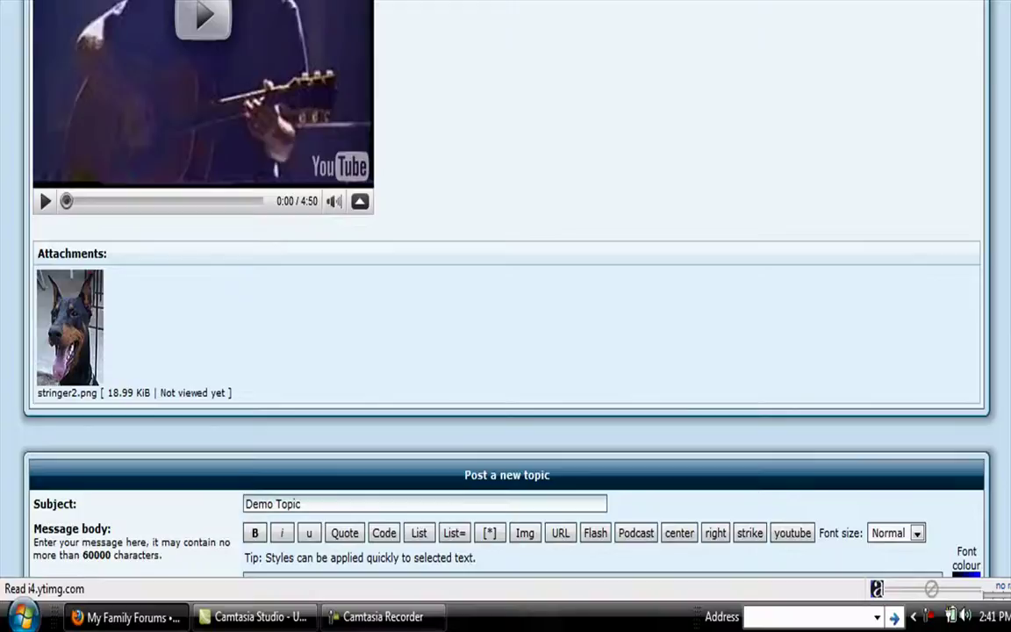
Place the stringer2.png attachment inline below the YouTube video in the message body and center it.
{"action": "scroll", "coordinate": [506, 290], "scroll_direction": "down", "scroll_amount": 10}
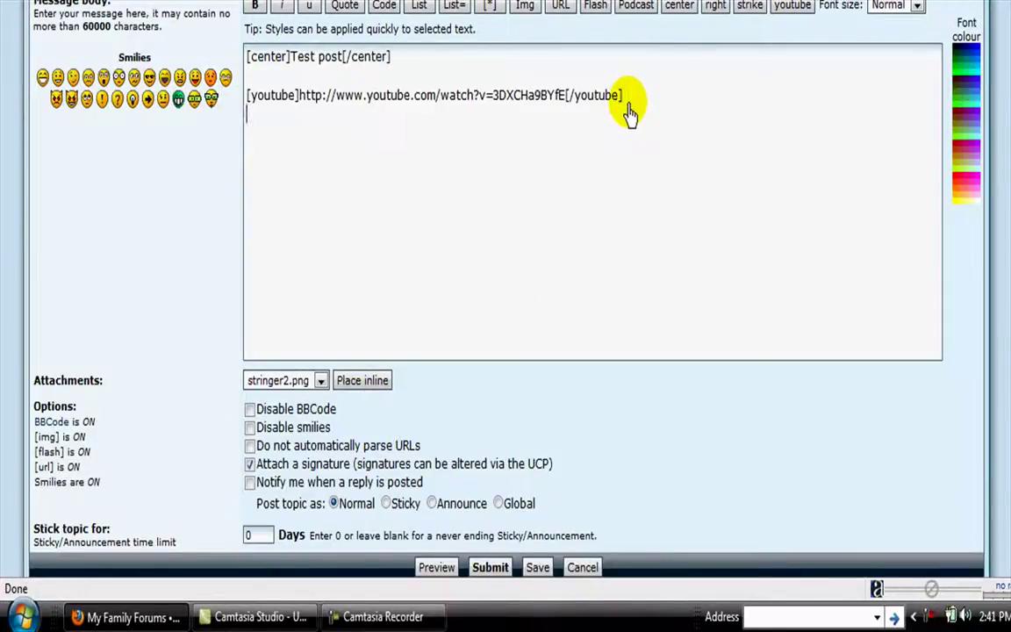
{"action": "left_click", "coordinate": [353, 384]}
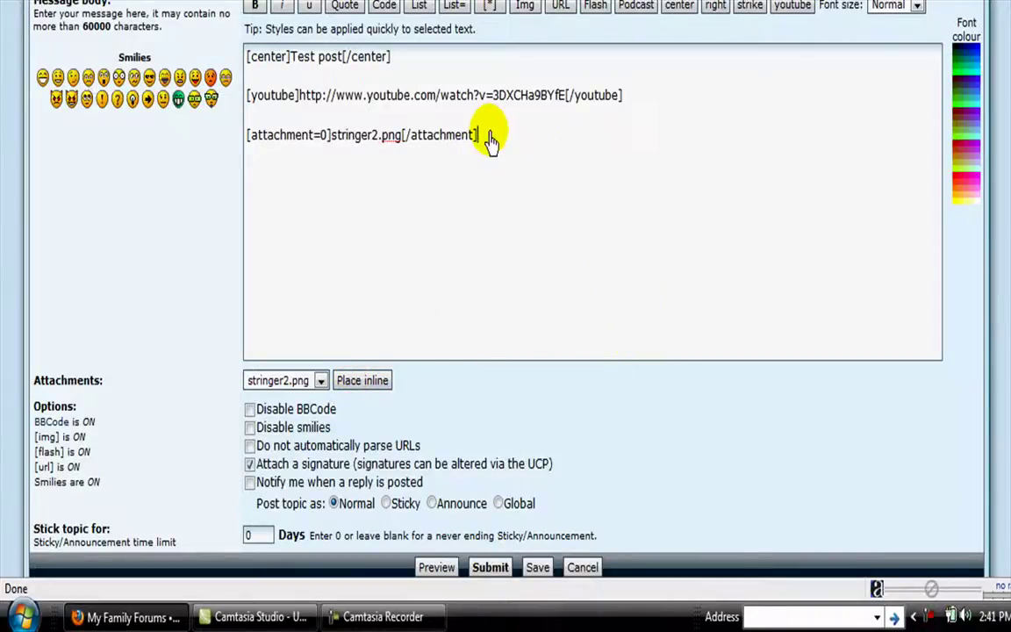
{"action": "left_click_drag", "start_coordinate": [488, 136], "coordinate": [236, 142]}
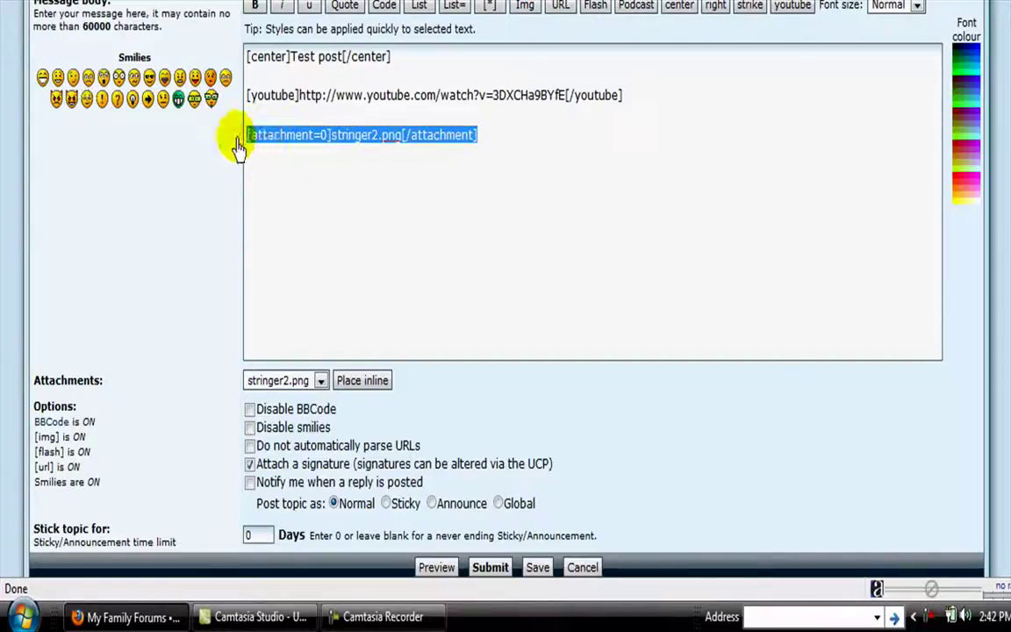
{"action": "left_click", "coordinate": [678, 8]}
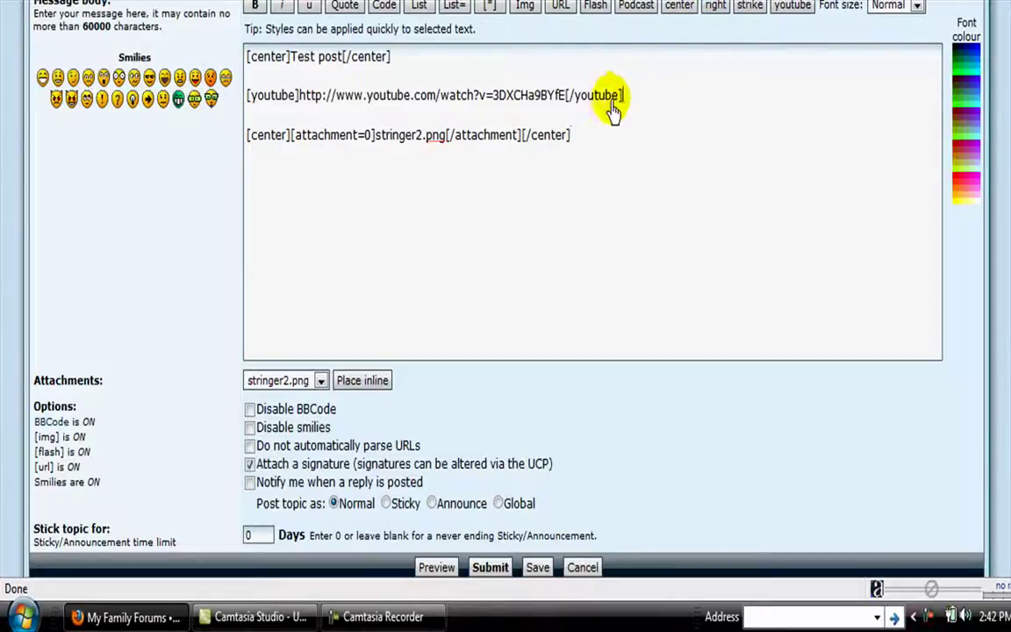
Center the whole YouTube video line in the message body.
{"action": "left_click_drag", "start_coordinate": [621, 96], "coordinate": [517, 95]}
{"action": "left_click", "coordinate": [298, 98]}
{"action": "left_click_drag", "start_coordinate": [259, 121], "coordinate": [246, 97]}
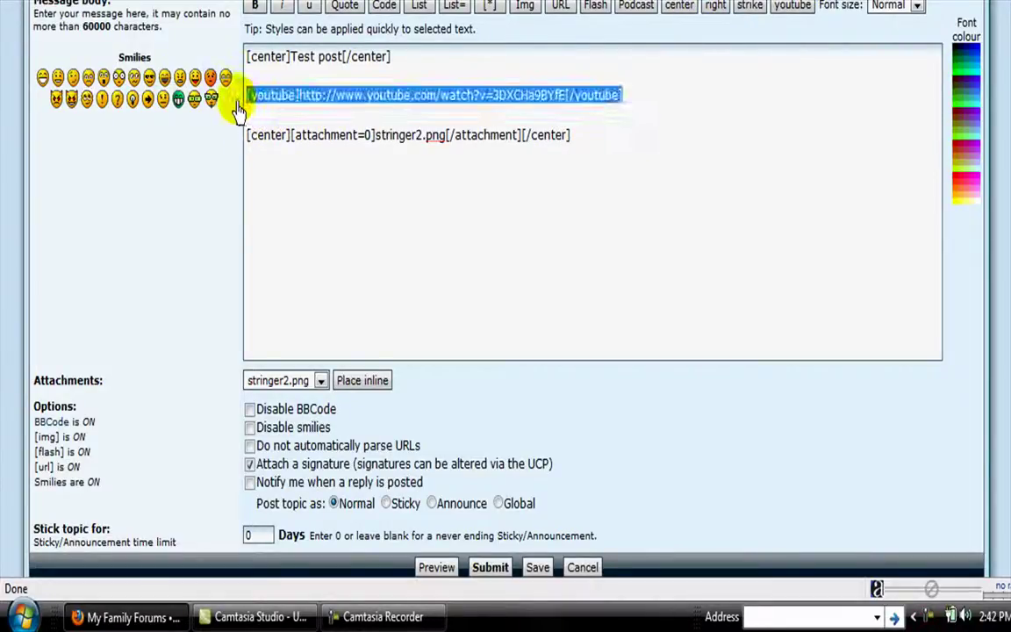
{"action": "left_click", "coordinate": [676, 10]}
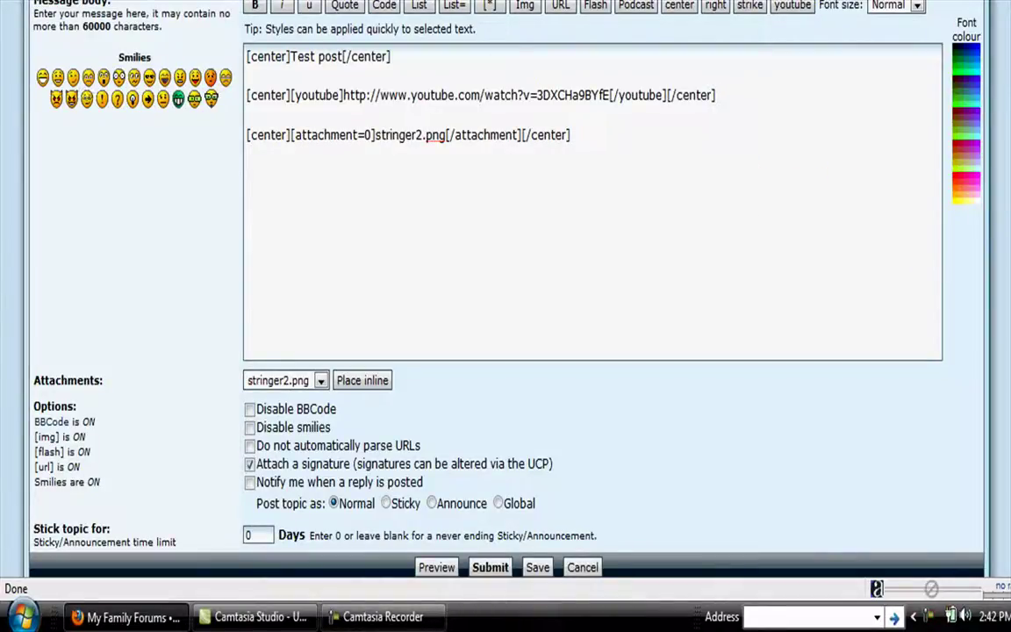
Submit the Demo Topic and view the published post.
{"action": "scroll", "coordinate": [588, 368], "scroll_direction": "down", "scroll_amount": 2}
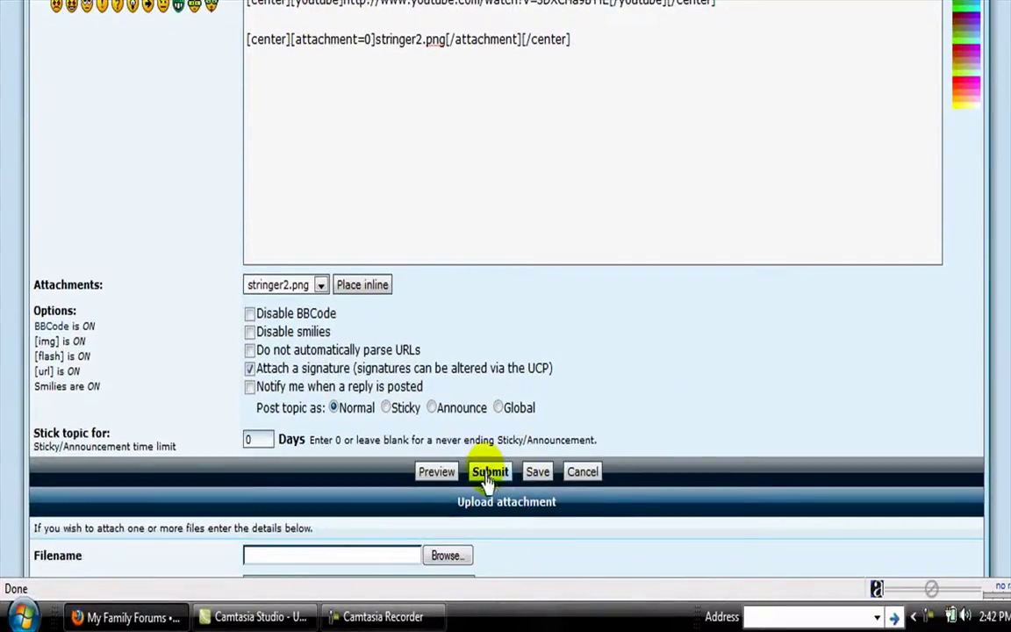
{"action": "left_click", "coordinate": [489, 474]}
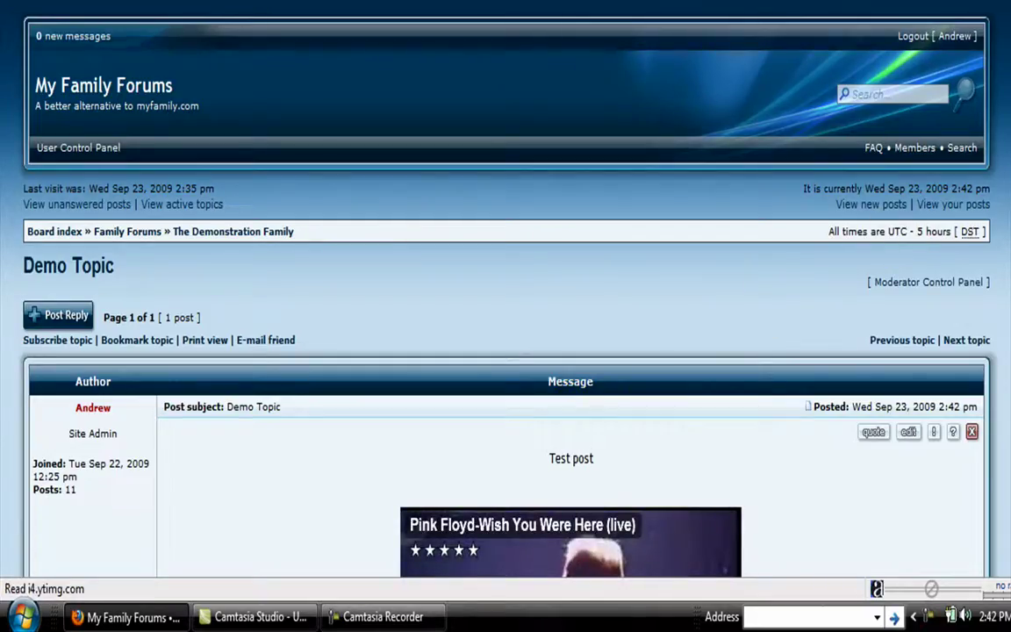
{"action": "scroll", "coordinate": [505, 351], "scroll_direction": "down", "scroll_amount": 6}
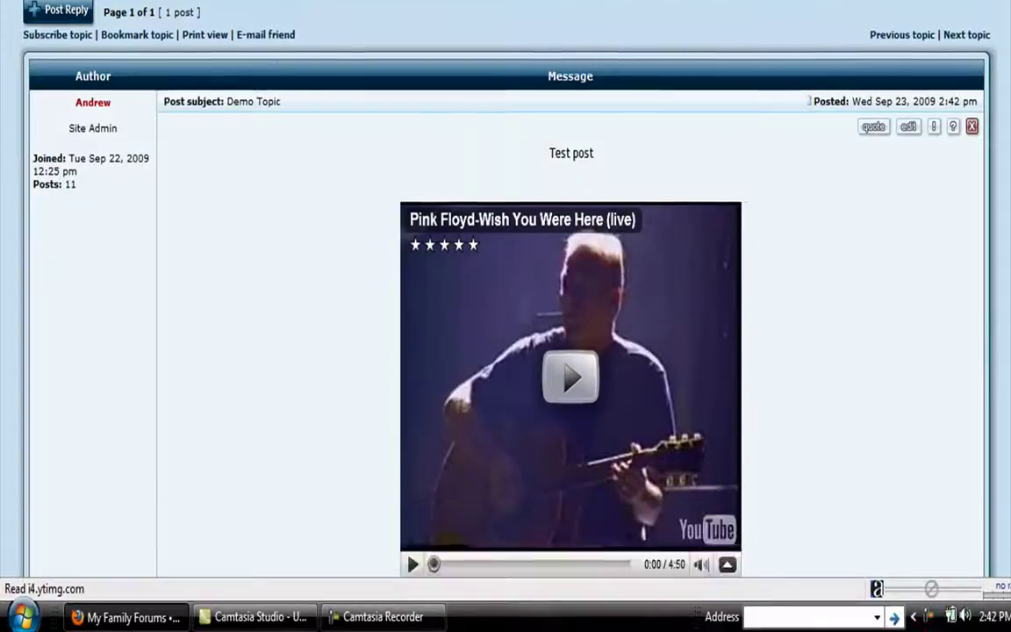
Review the published Demo Topic from the embedded YouTube video through the stringer2.png attachment to the page end, and return to the forum header.
{"action": "scroll", "coordinate": [505, 351], "scroll_direction": "down", "scroll_amount": 5}
{"action": "scroll", "coordinate": [505, 351], "scroll_direction": "down", "scroll_amount": 3}
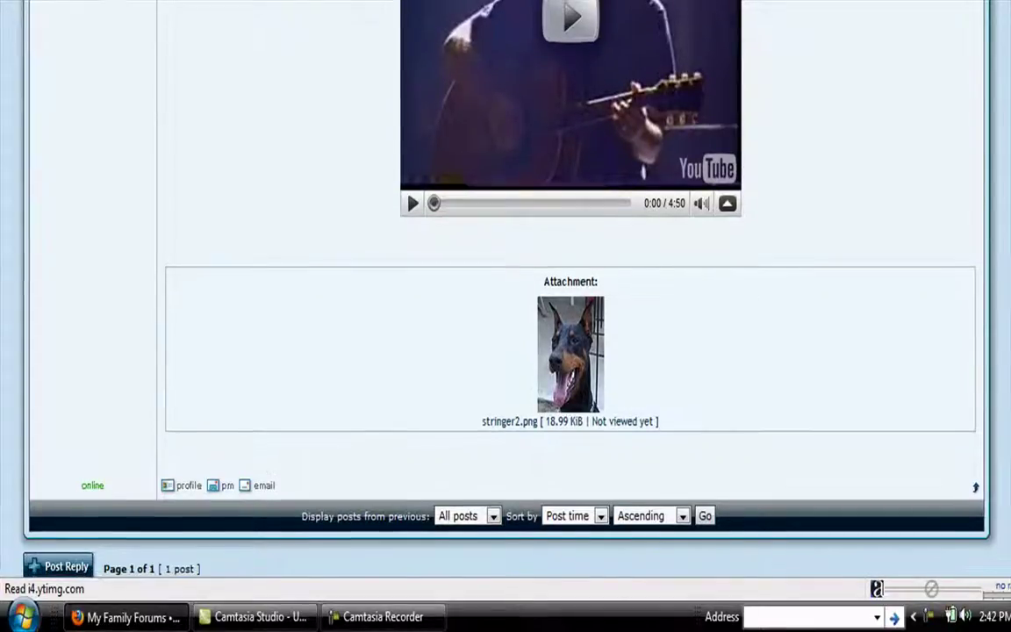
{"action": "scroll", "coordinate": [506, 351], "scroll_direction": "down", "scroll_amount": 2}
{"action": "scroll", "coordinate": [505, 351], "scroll_direction": "down", "scroll_amount": 1}
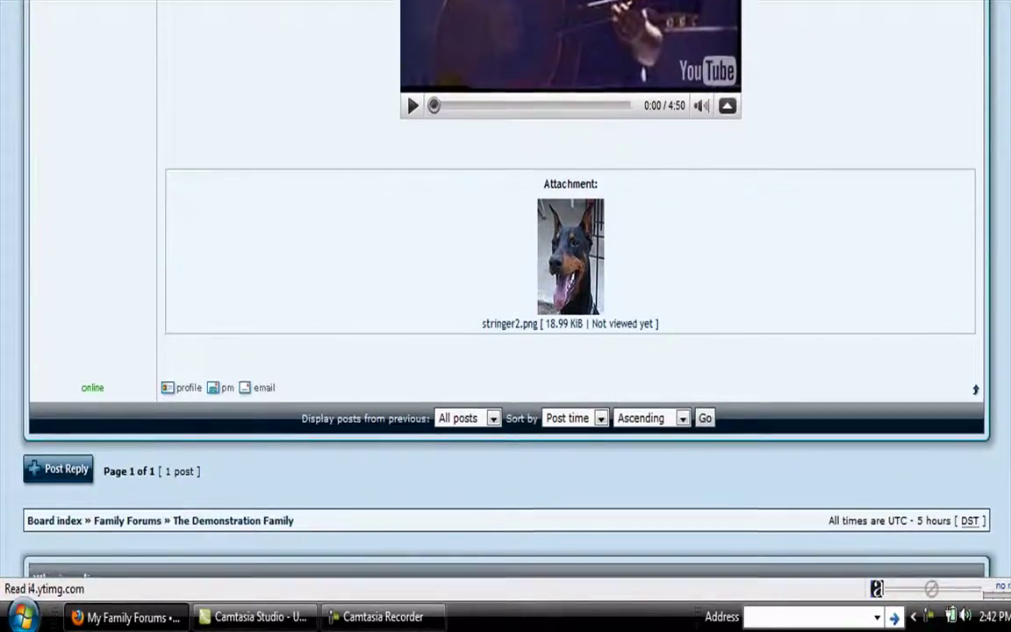
{"action": "scroll", "coordinate": [505, 351], "scroll_direction": "down", "scroll_amount": 2}
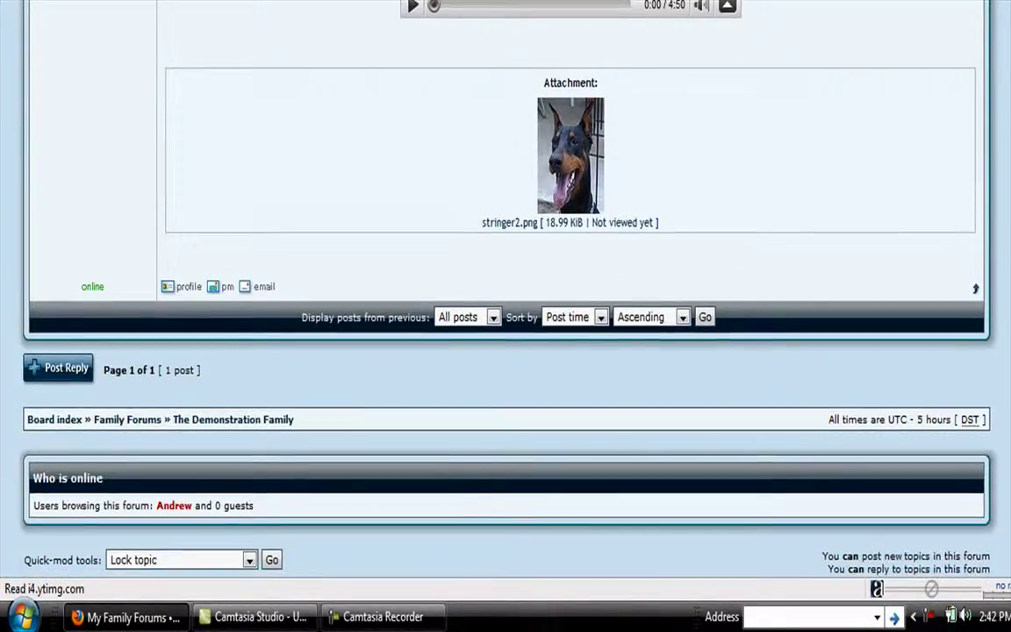
{"action": "scroll", "coordinate": [505, 316], "scroll_direction": "up", "scroll_amount": 1}
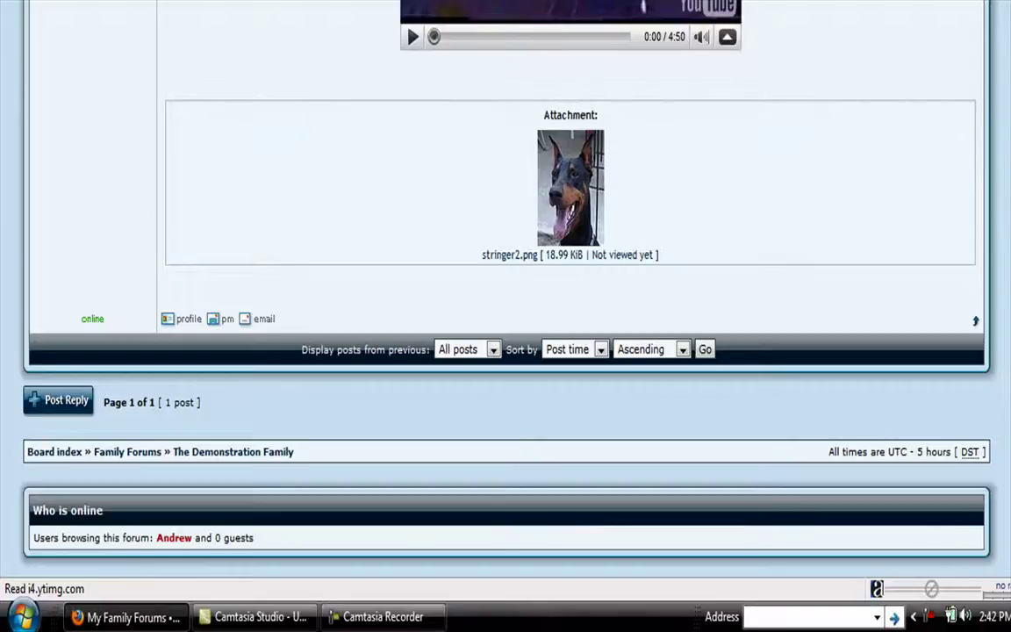
{"action": "scroll", "coordinate": [506, 290], "scroll_direction": "up", "scroll_amount": 10}
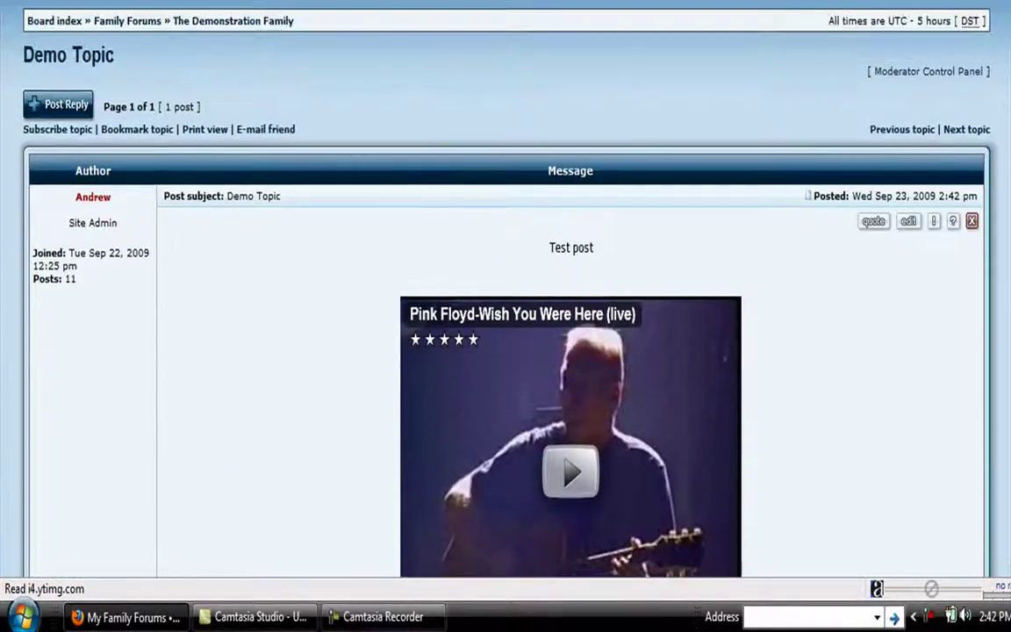
{"action": "scroll", "coordinate": [505, 290], "scroll_direction": "up", "scroll_amount": 5}
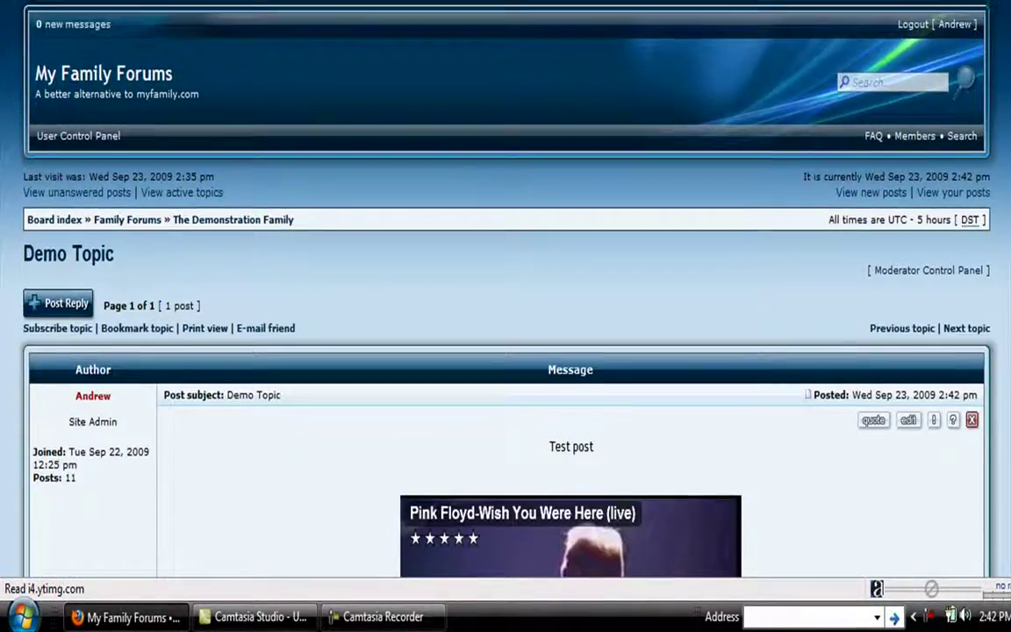
{"action": "scroll", "coordinate": [506, 290], "scroll_direction": "up", "scroll_amount": 1}
{"action": "scroll", "coordinate": [505, 290], "scroll_direction": "down", "scroll_amount": 1}
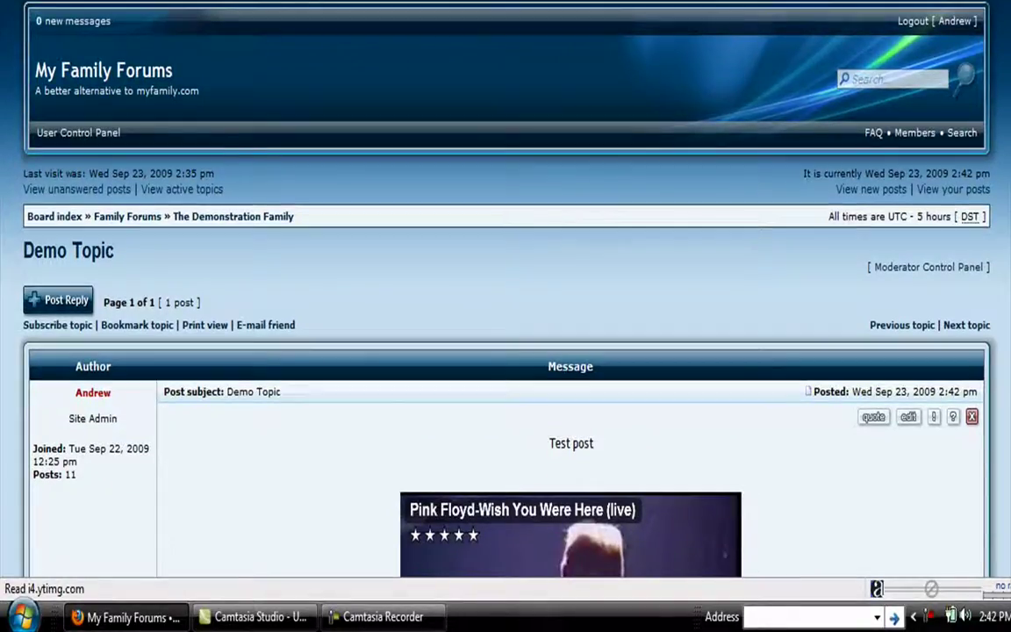
{"action": "scroll", "coordinate": [506, 289], "scroll_direction": "down", "scroll_amount": 3}
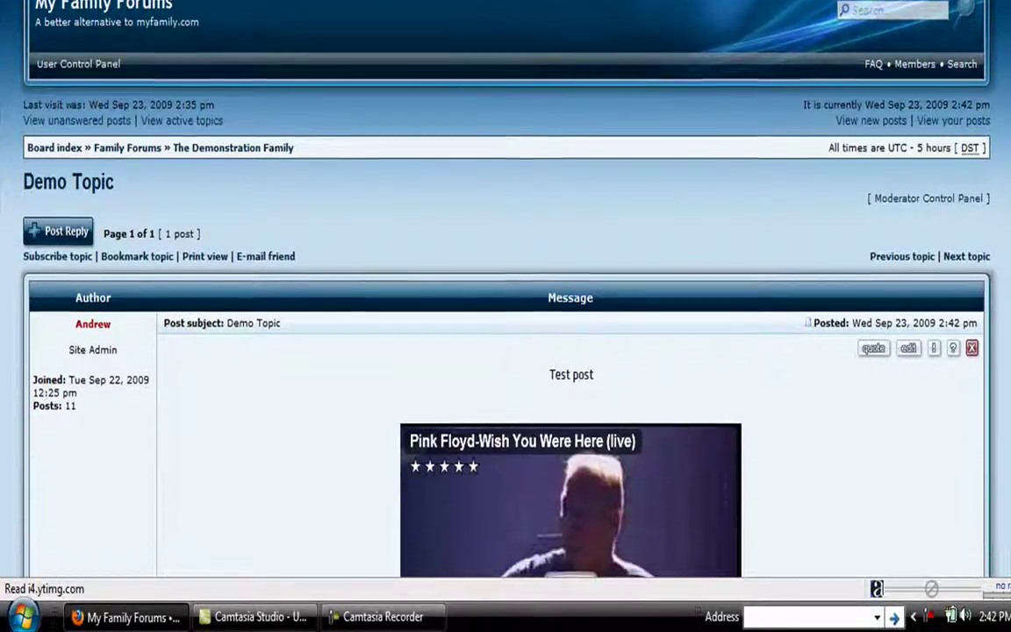
{"action": "scroll", "coordinate": [506, 290], "scroll_direction": "up", "scroll_amount": 3}
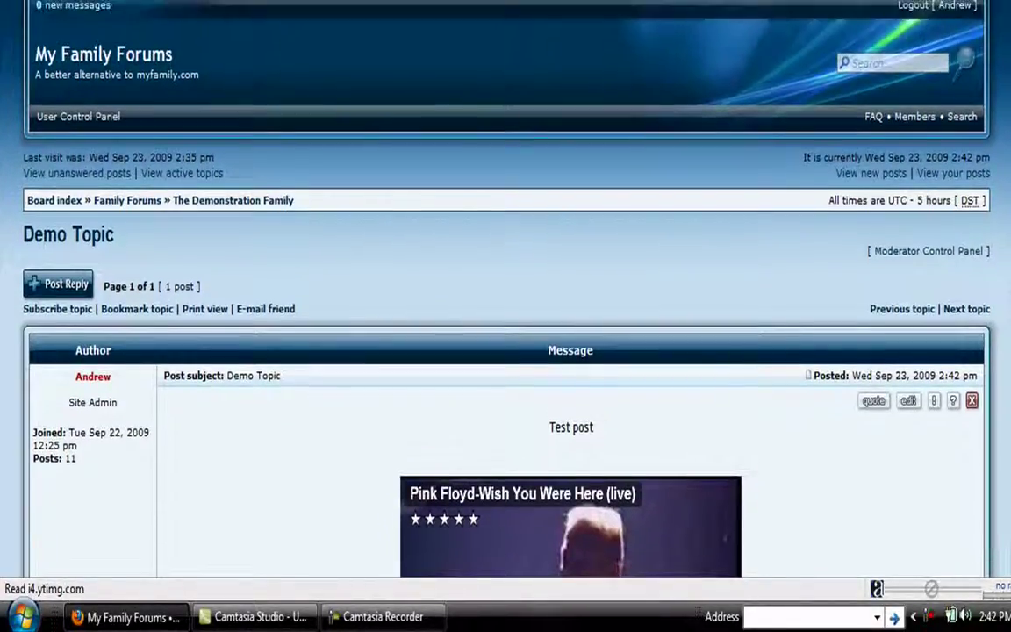
{"action": "scroll", "coordinate": [505, 290], "scroll_direction": "up", "scroll_amount": 1}
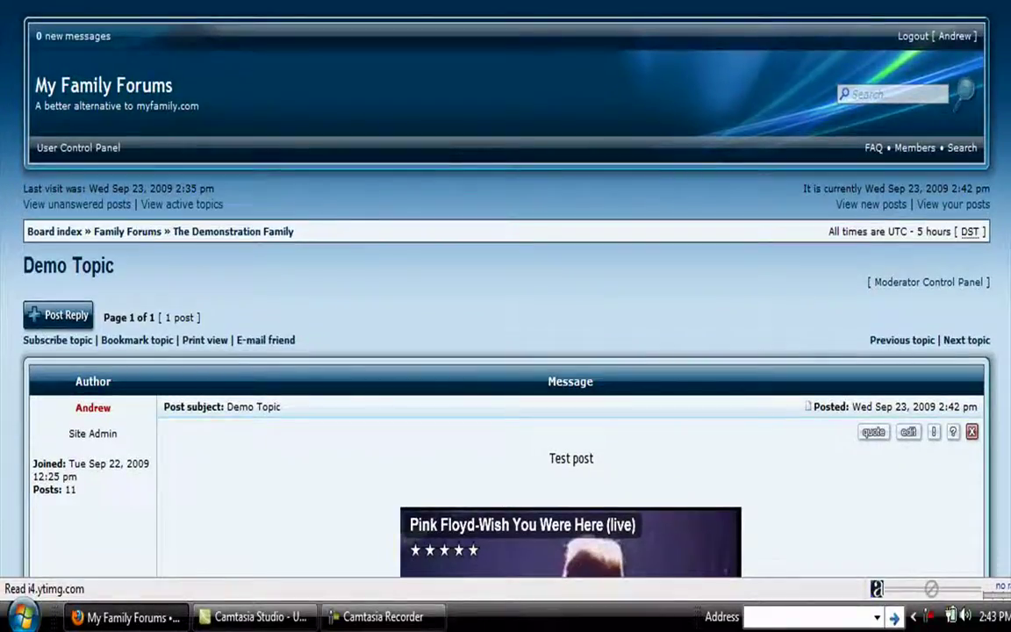